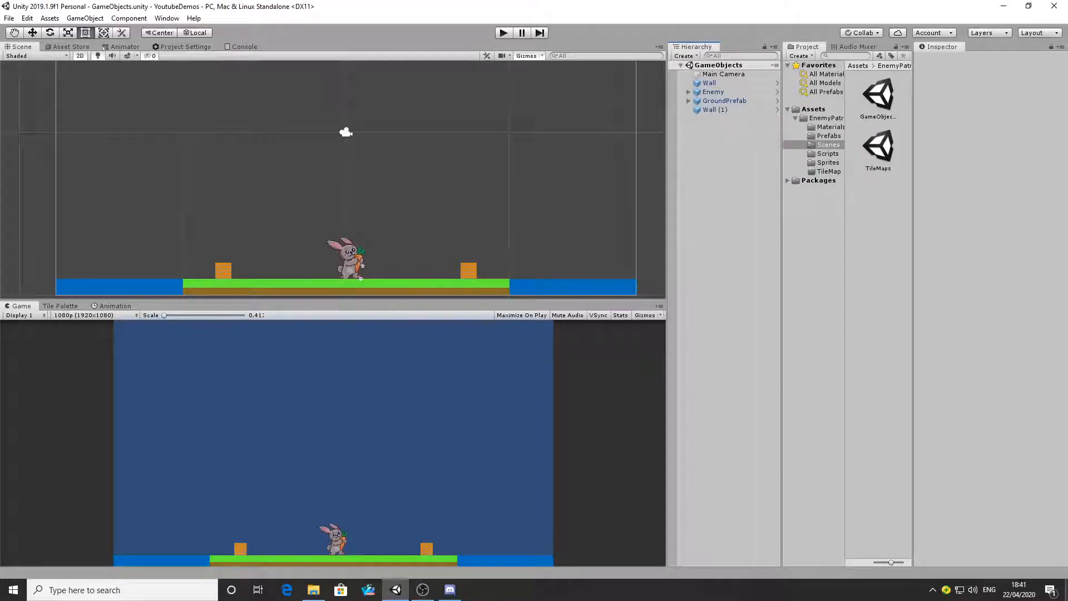
# - Apply all prefab overrides on the Enemy object and open the TileMaps scene, saving the changes to the GameObjects scene
pyautogui.click(713, 92)
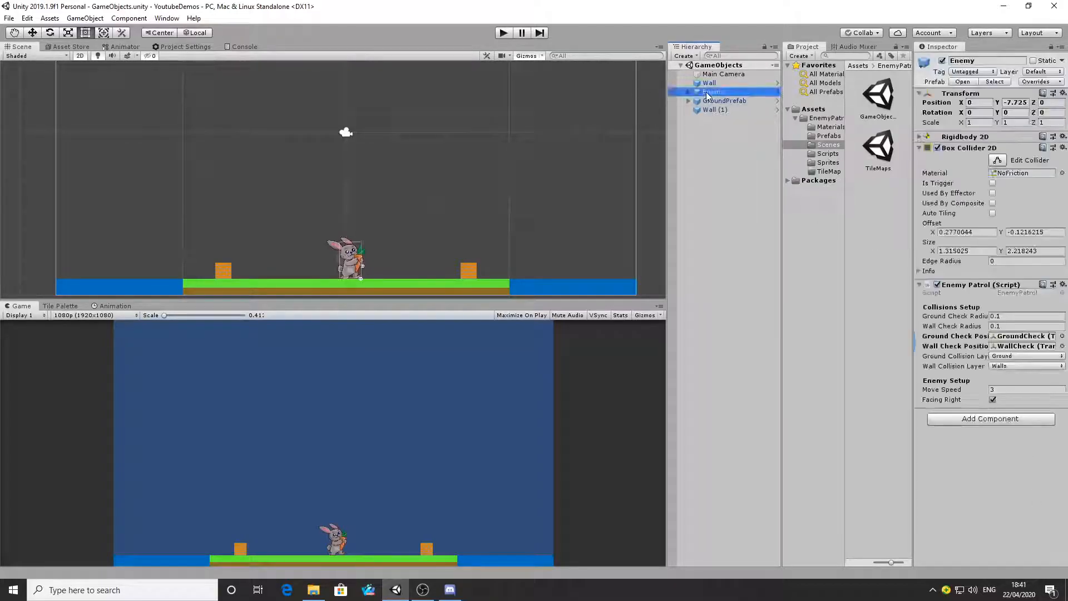
pyautogui.click(1041, 81)
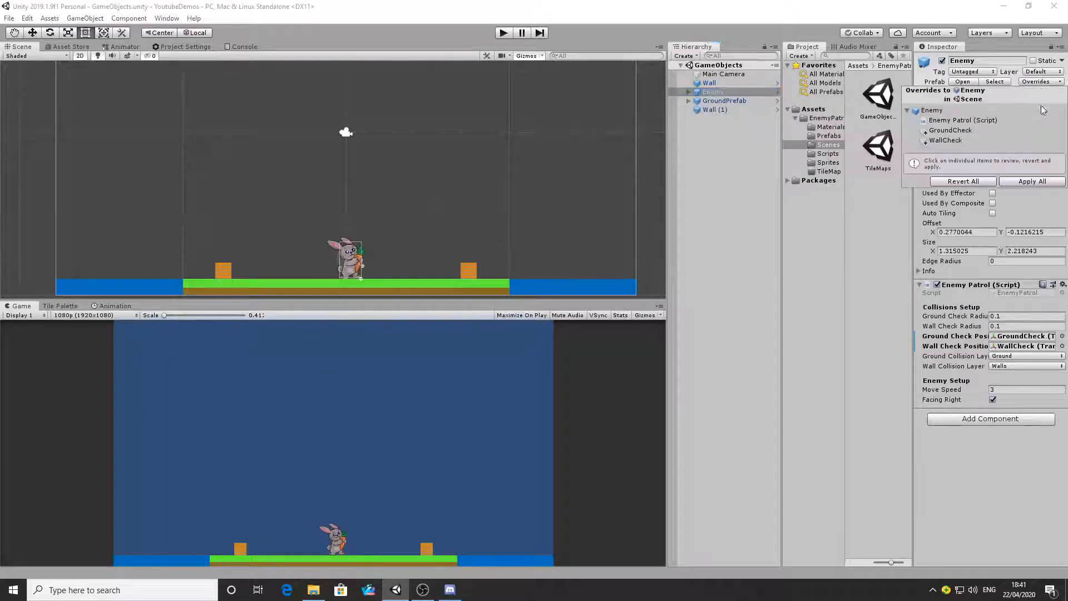
pyautogui.click(1032, 181)
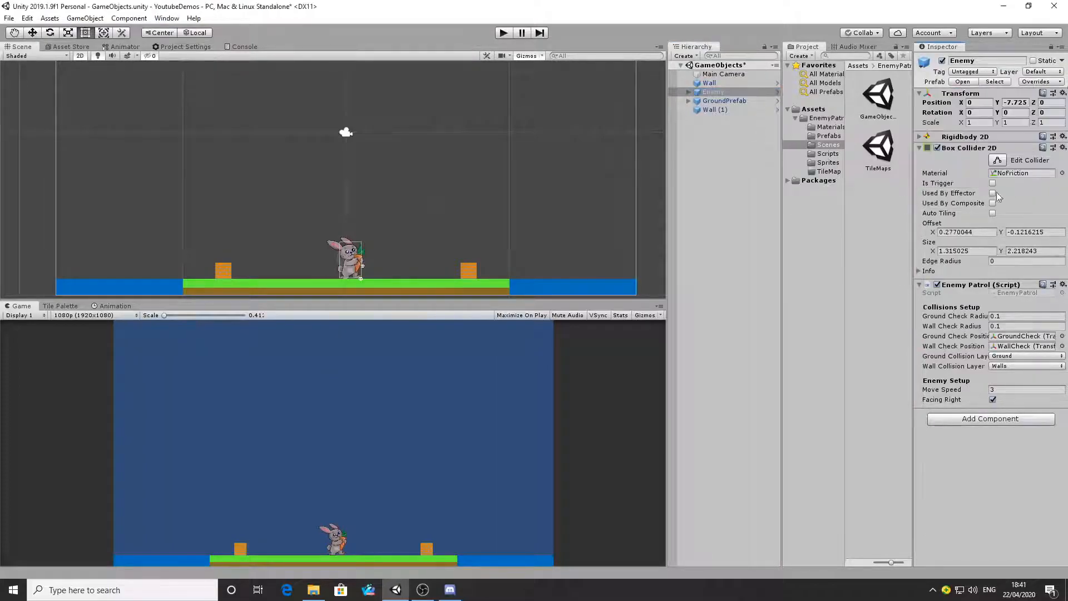
pyautogui.doubleClick(877, 147)
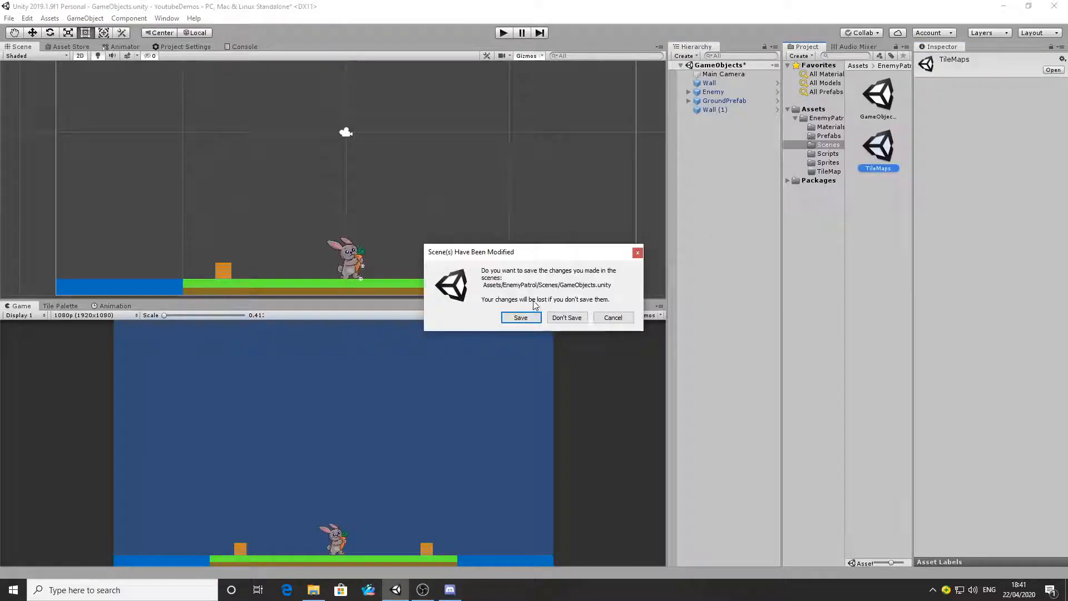
pyautogui.click(520, 317)
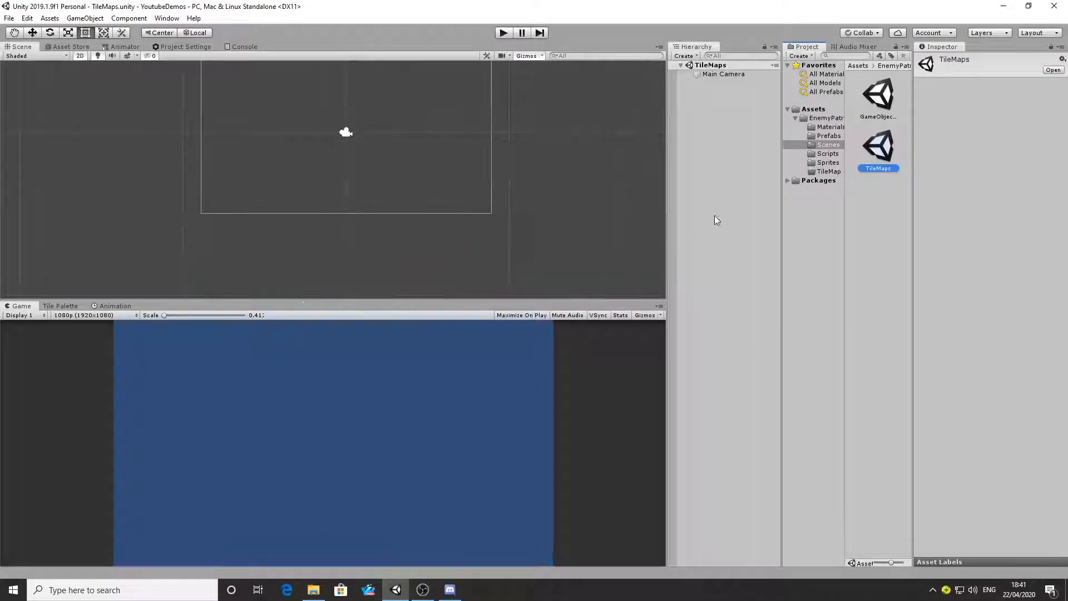
# - Create a regular 2D Tilemap object in the TileMaps scene
pyautogui.rightClick(705, 98)
pyautogui.moveTo(728, 224)
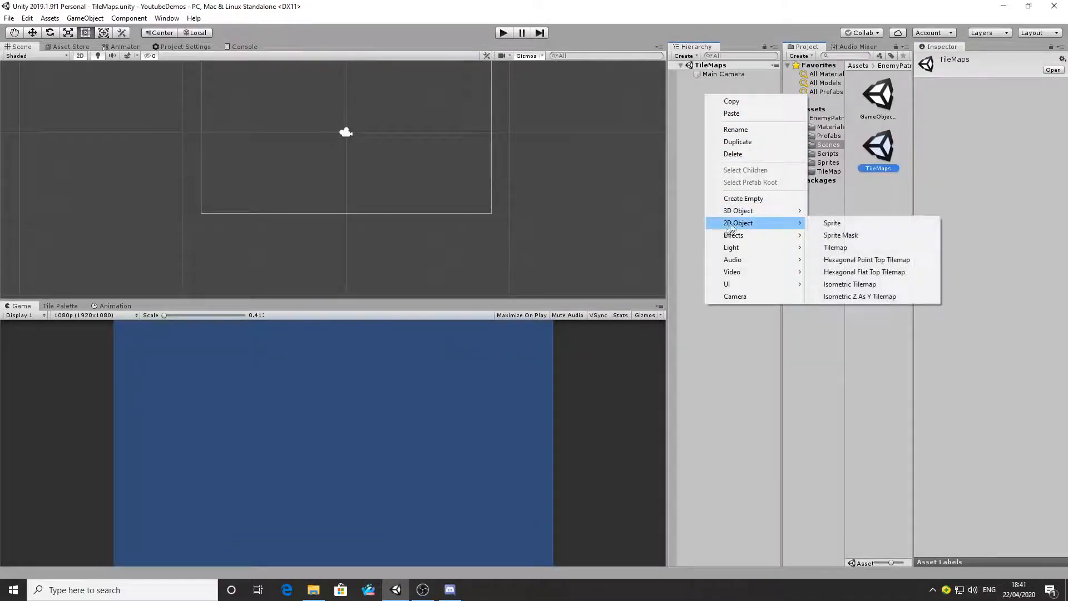
pyautogui.moveTo(767, 223)
pyautogui.click(830, 249)
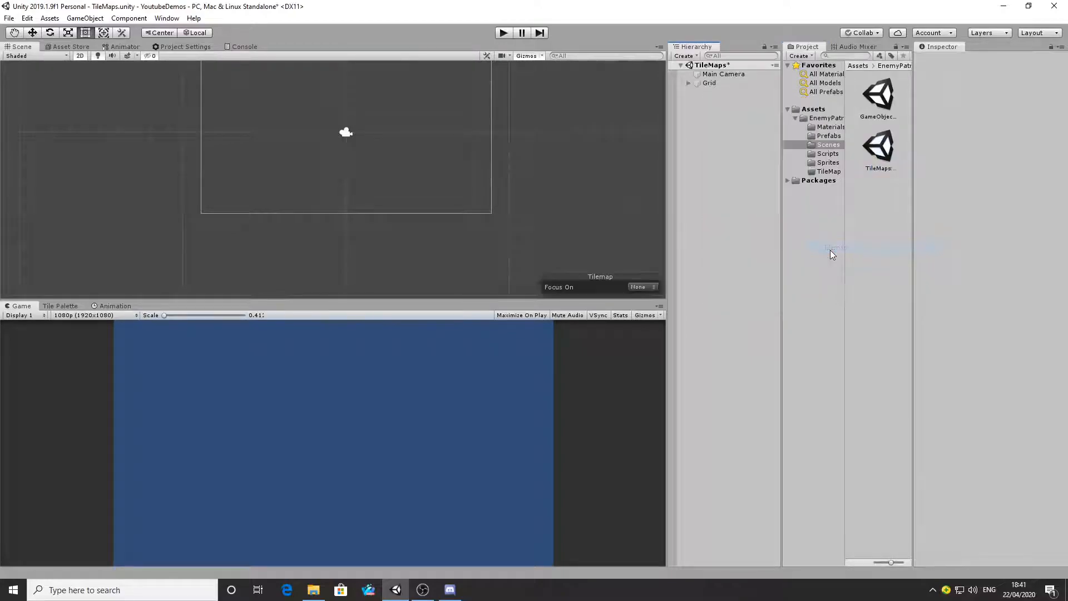
# - Rename the Tilemap object under Grid to Background and assign it to the Ground layer
pyautogui.click(683, 84)
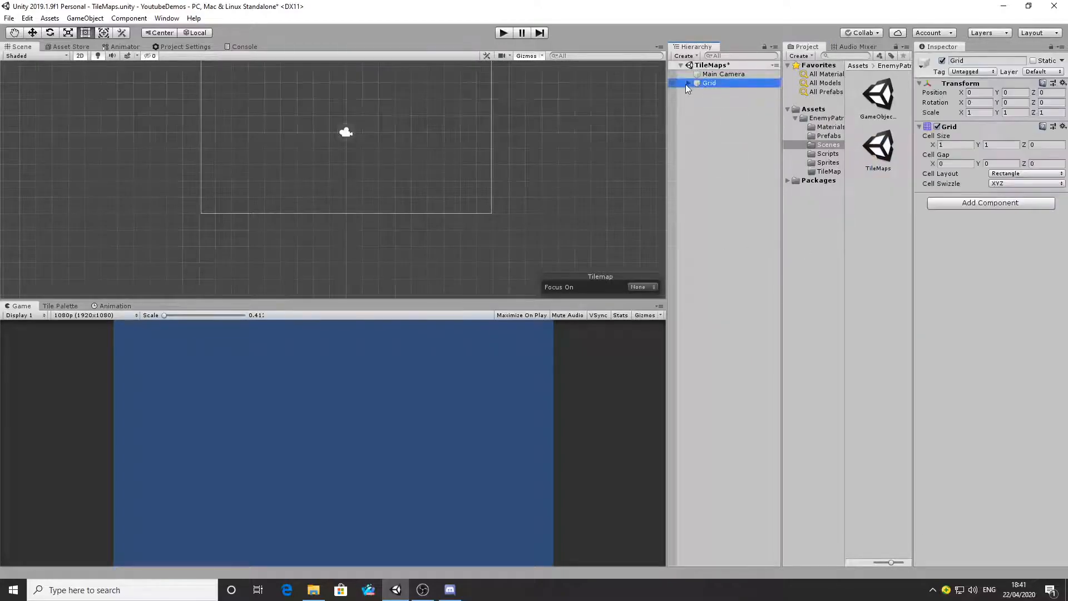
pyautogui.click(688, 83)
pyautogui.click(712, 92)
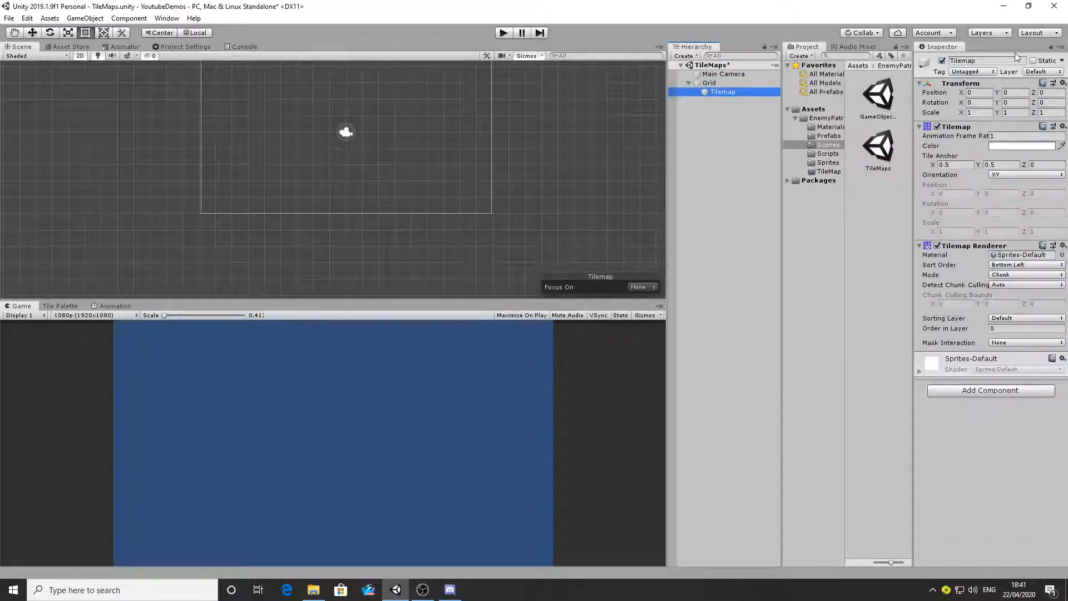
pyautogui.click(992, 61)
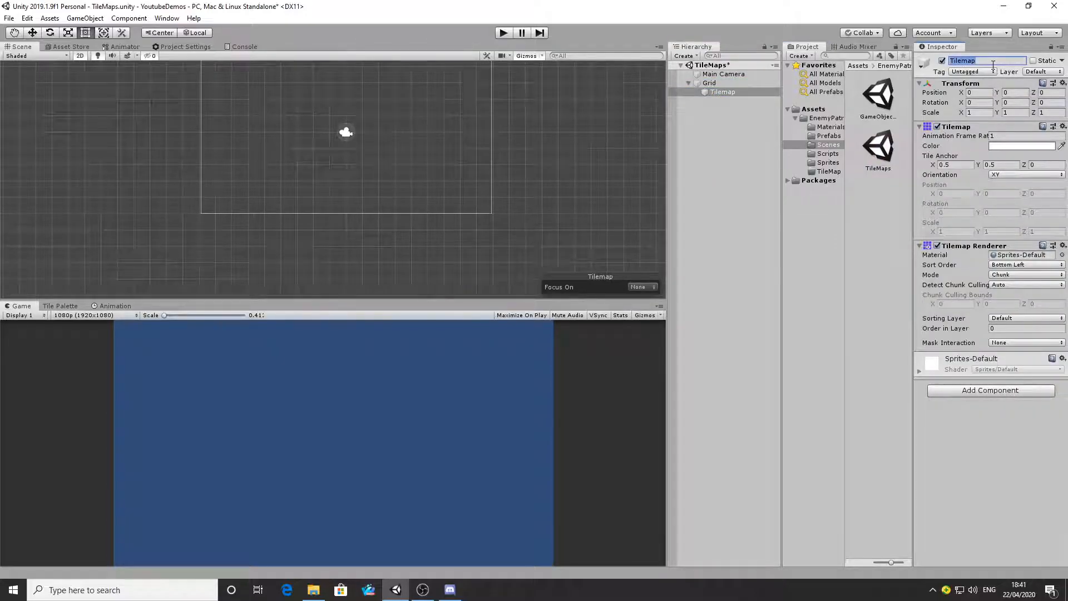
pyautogui.write('Ba')
pyautogui.press('BackSpace')
pyautogui.write('d')
pyautogui.press('Return')
pyautogui.click(1043, 72)
pyautogui.click(1021, 144)
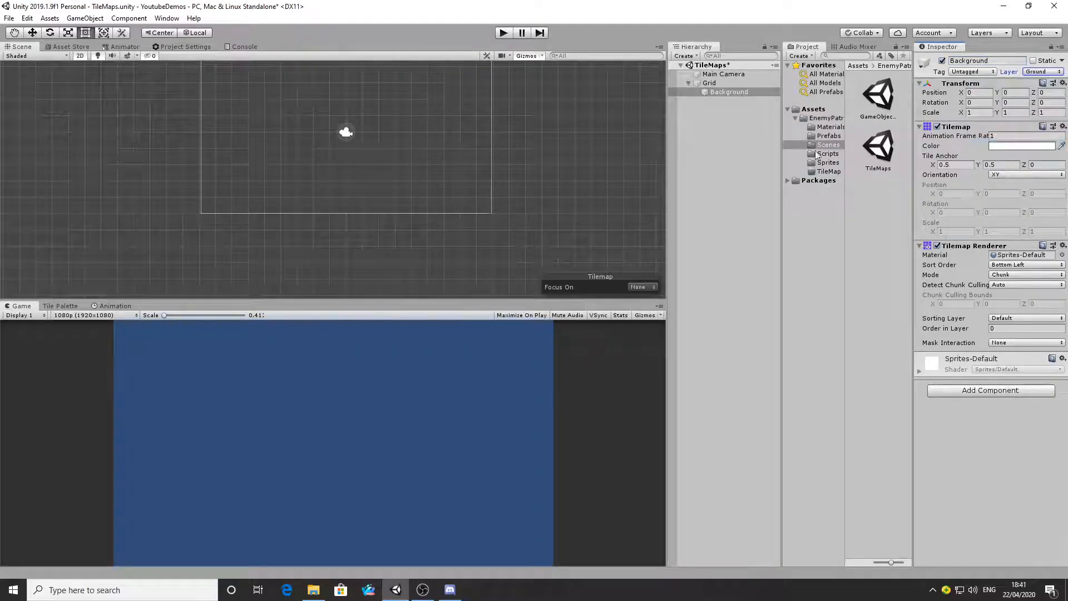
# - Add a Rigidbody 2D component to the Background tilemap and set its body type to Static
pyautogui.click(989, 392)
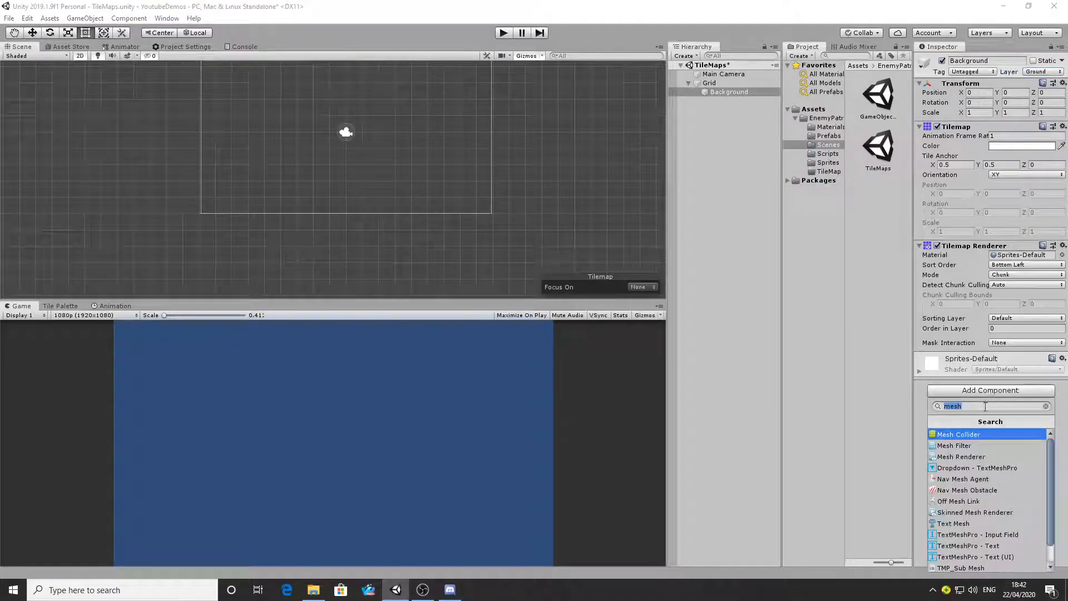
pyautogui.write('ri')
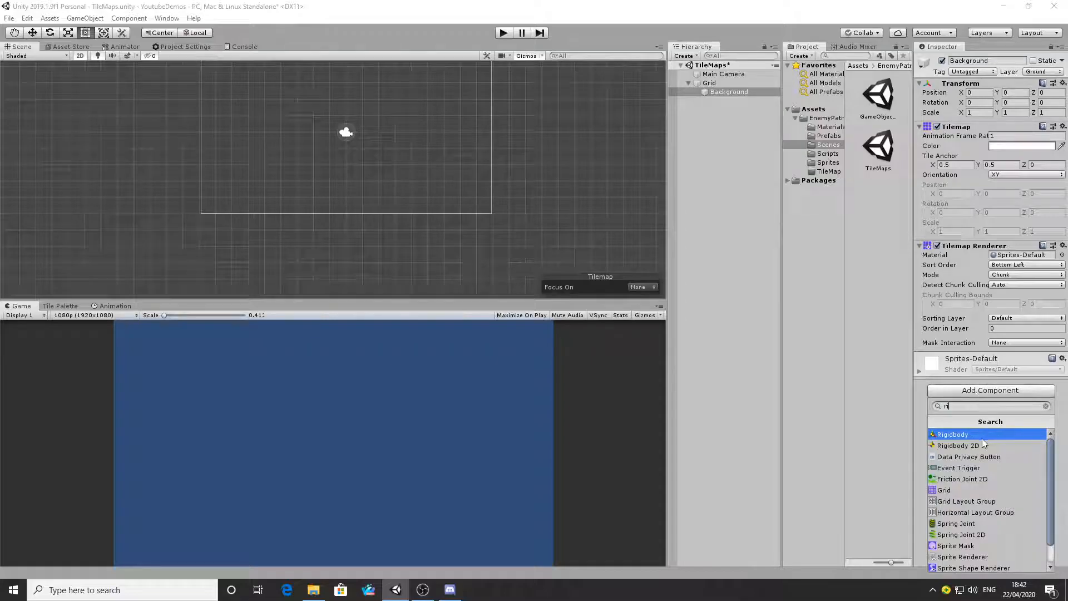
pyautogui.click(982, 445)
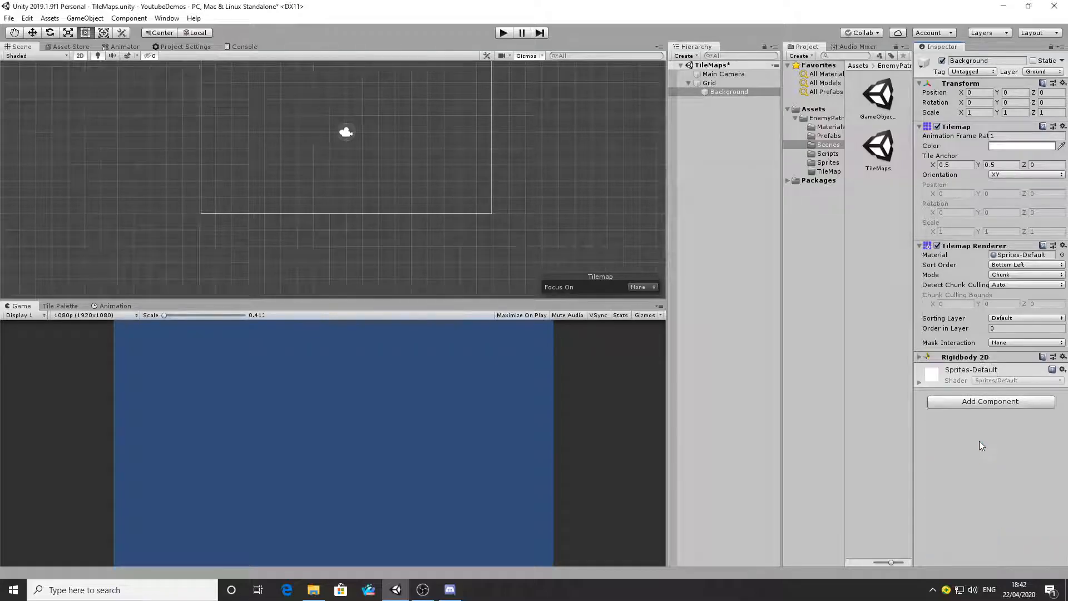
pyautogui.click(919, 357)
pyautogui.click(1018, 366)
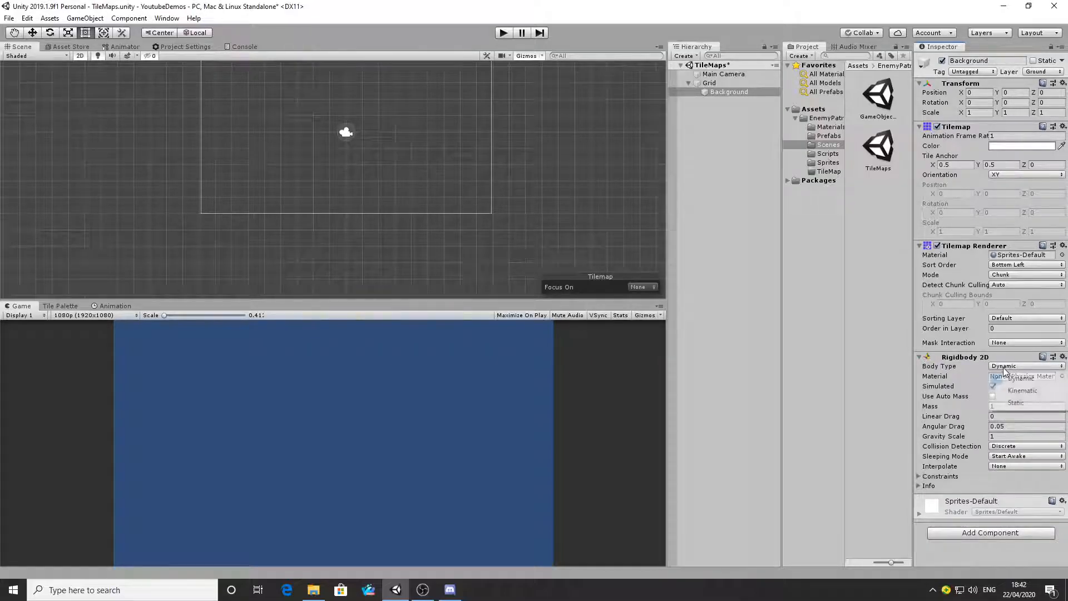
pyautogui.click(1002, 402)
# - Add a Tilemap Collider 2D component to the Background tilemap and enable Used By Composite on it
pyautogui.click(991, 445)
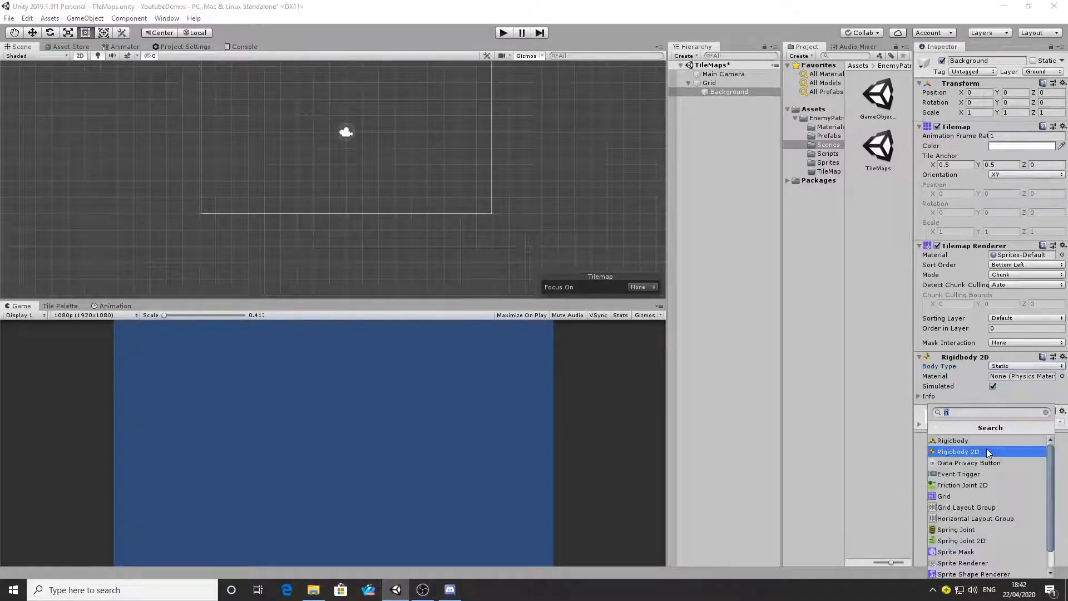
pyautogui.write('ti')
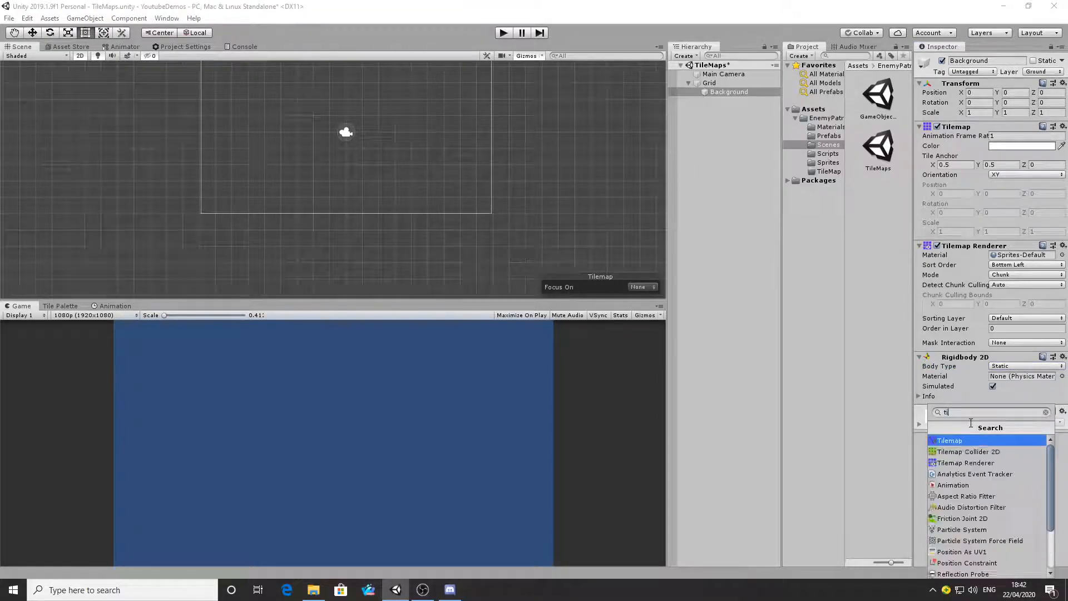
pyautogui.click(971, 451)
pyautogui.scroll(-3, 975, 411)
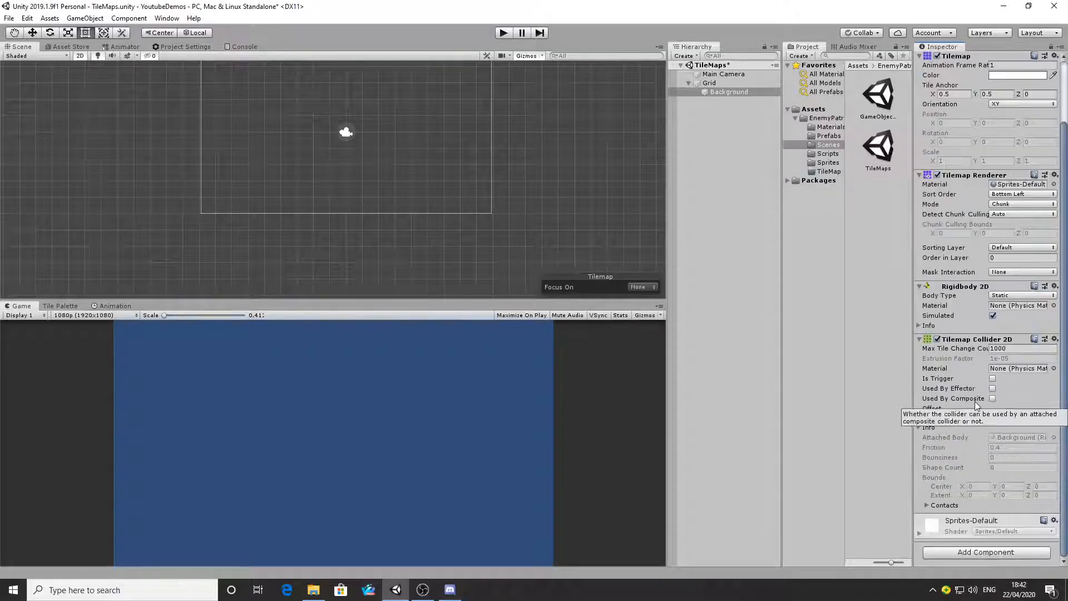
pyautogui.click(993, 398)
pyautogui.scroll(-1, 980, 479)
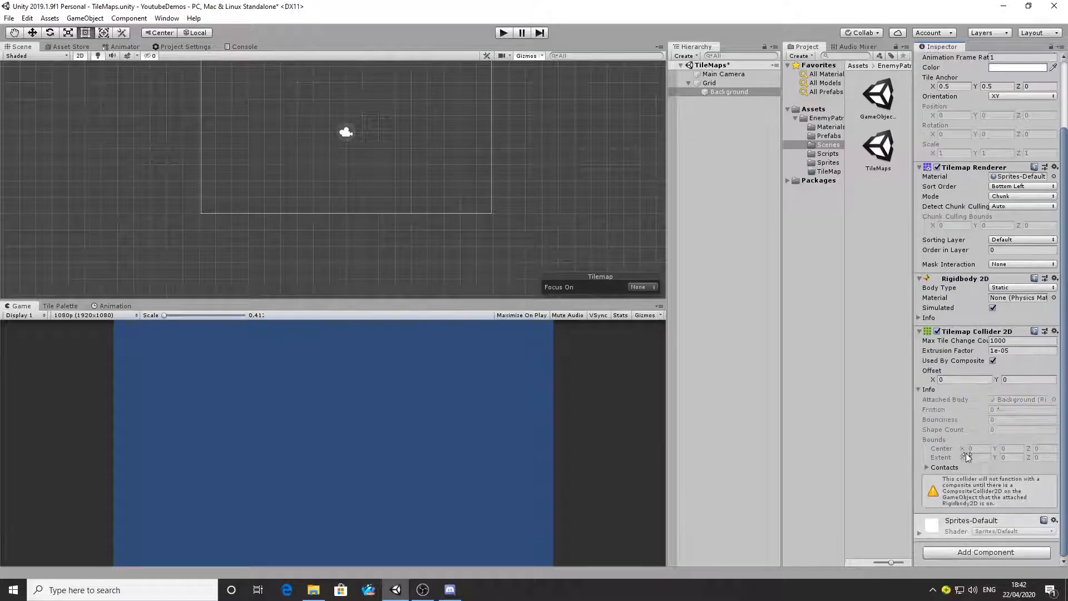
# - Add a Composite Collider 2D component to the Background tilemap and review its settings
pyautogui.click(966, 557)
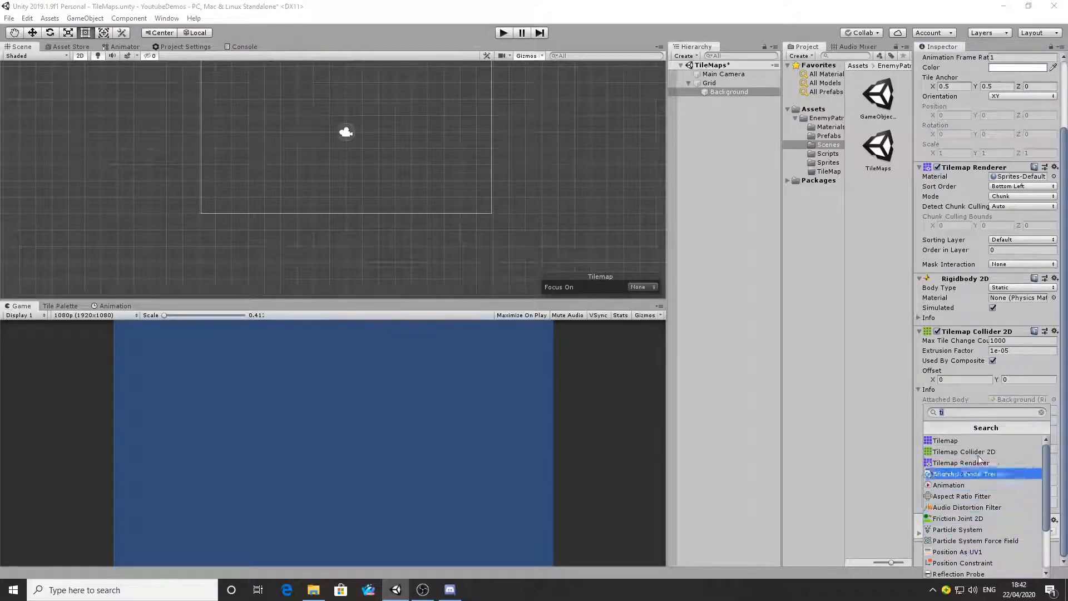
pyautogui.write('co')
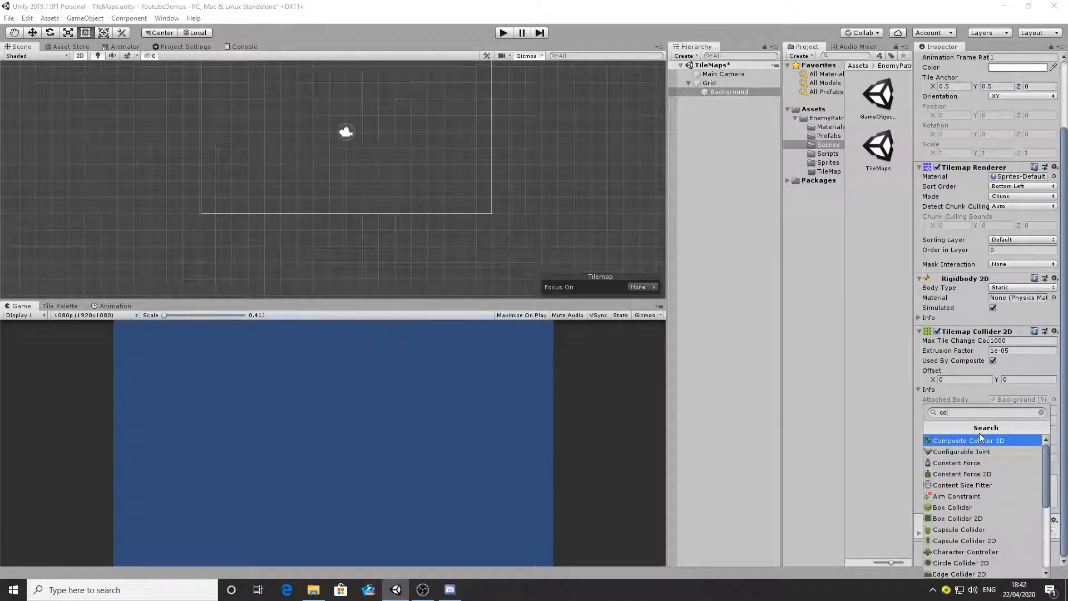
pyautogui.click(976, 439)
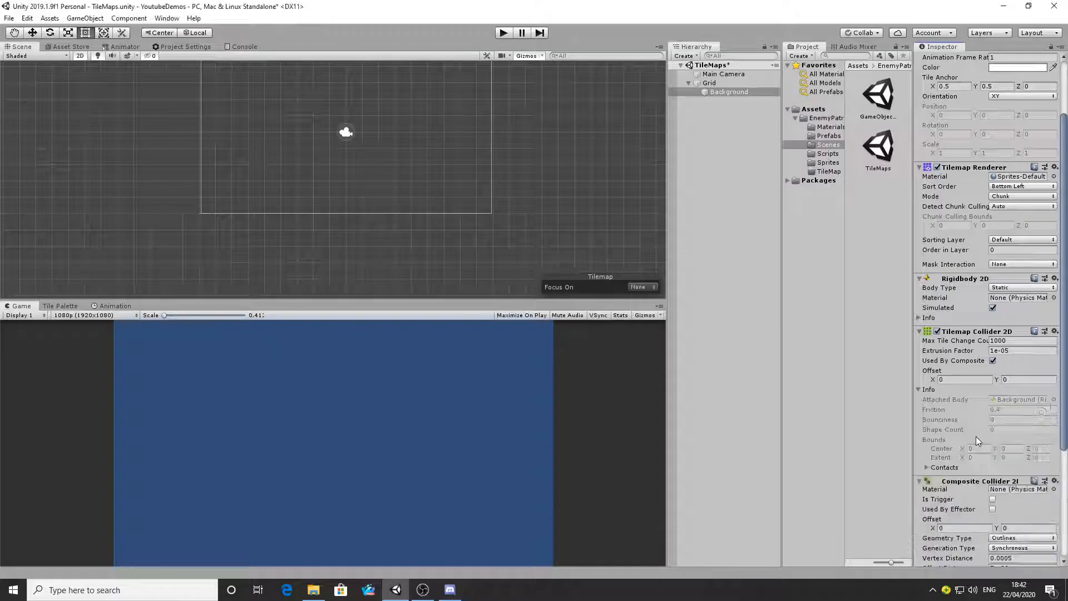
pyautogui.scroll(-5, 1010, 404)
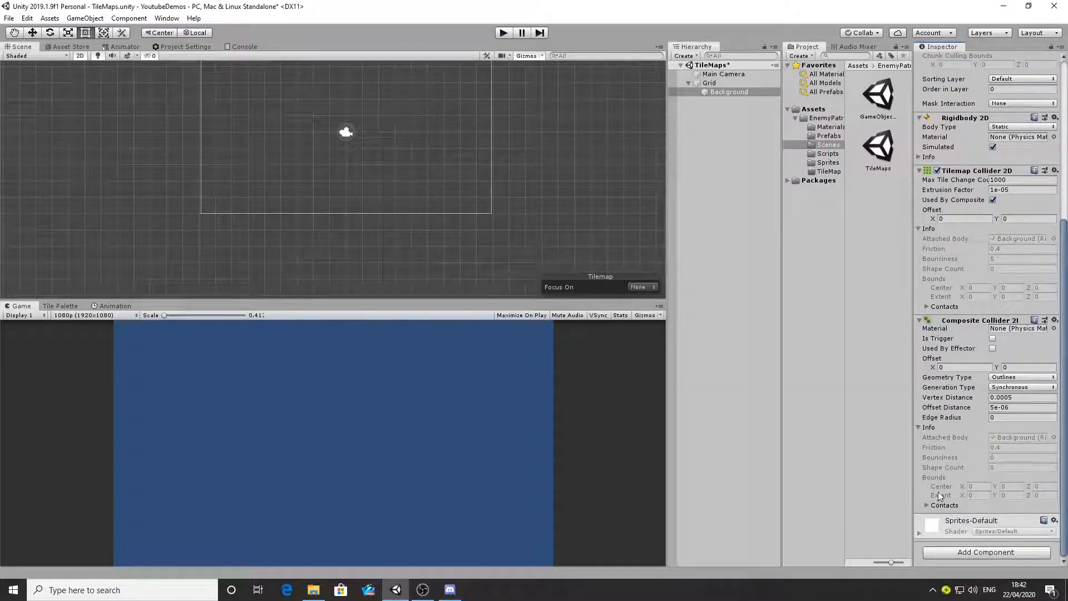
pyautogui.scroll(7, 938, 494)
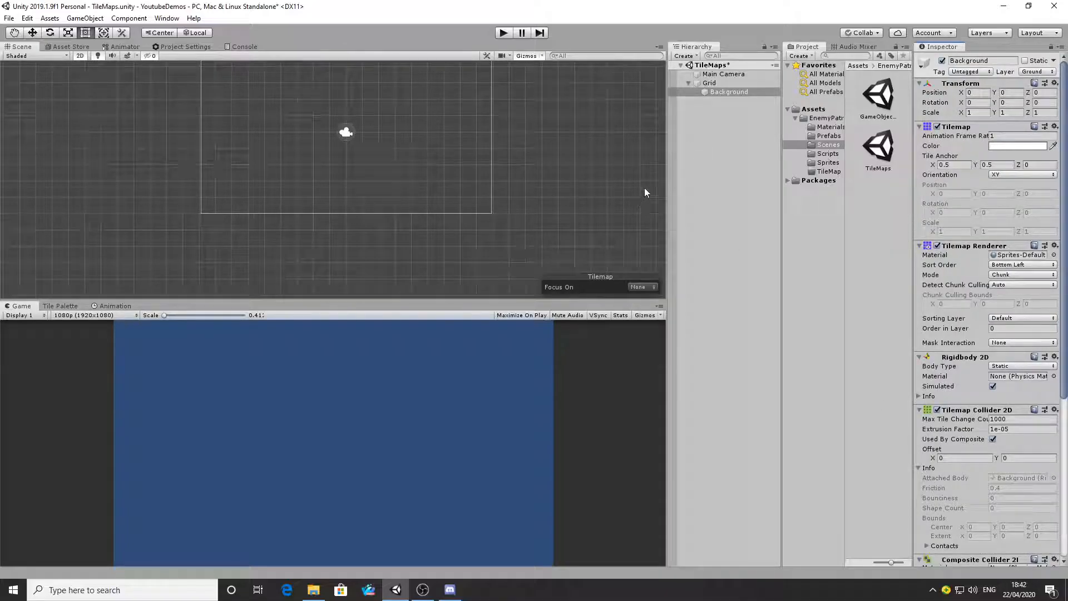
# - Create a rectangular tile palette named New Palette with automatic cell size, stored in the EnemyPatrol TileMap folder
pyautogui.click(59, 305)
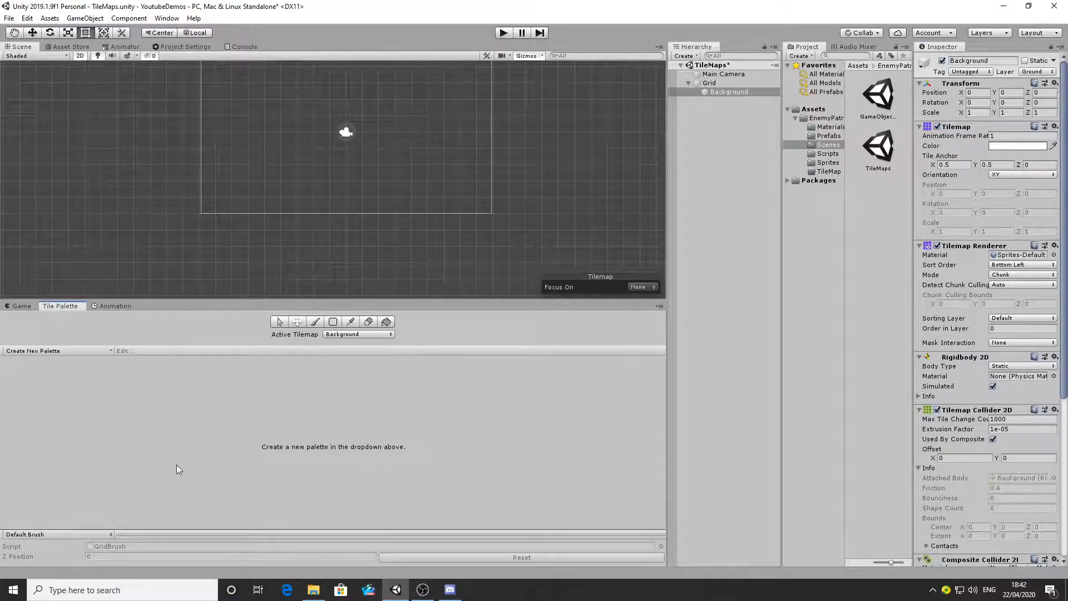
pyautogui.click(17, 350)
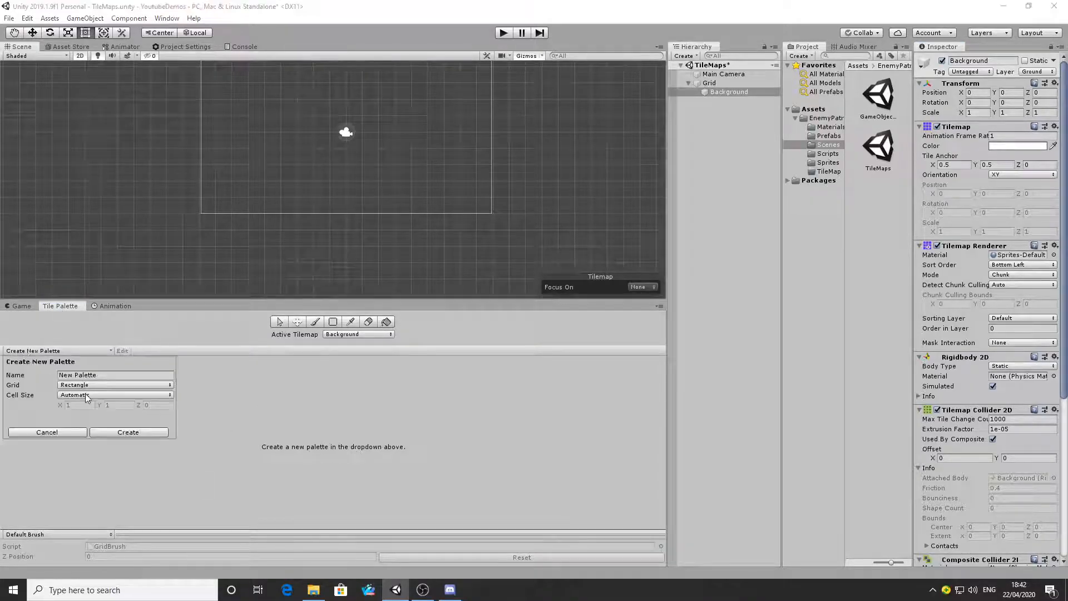
pyautogui.click(105, 431)
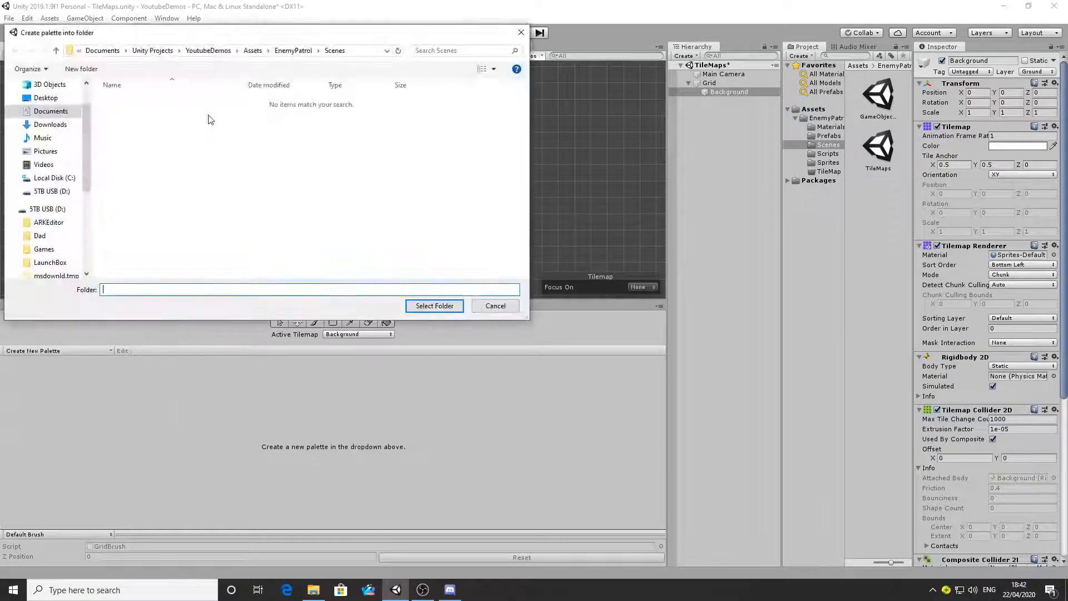
pyautogui.click(293, 50)
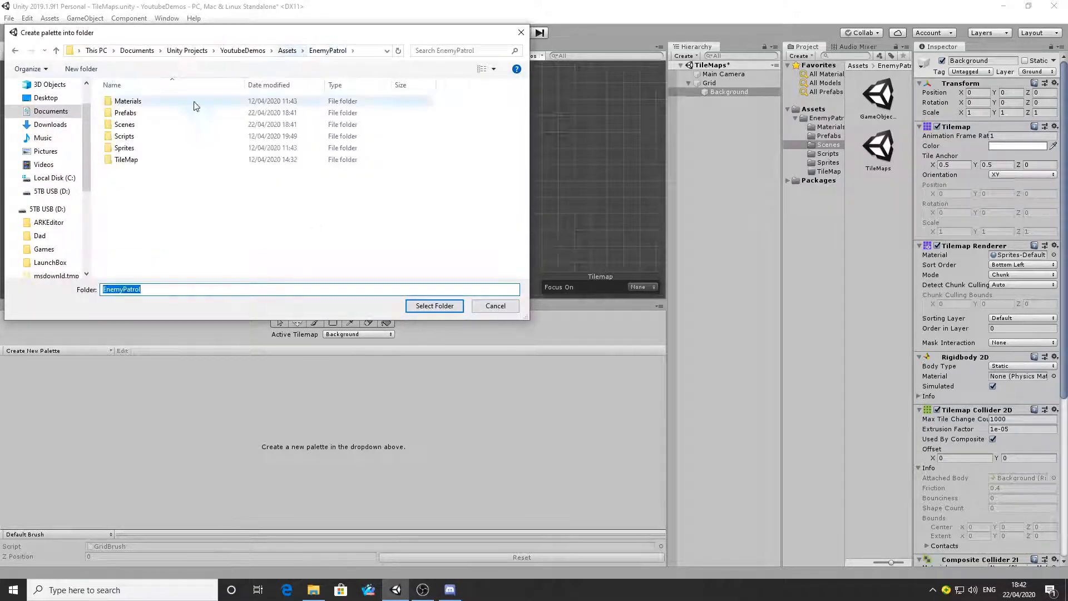
pyautogui.doubleClick(158, 160)
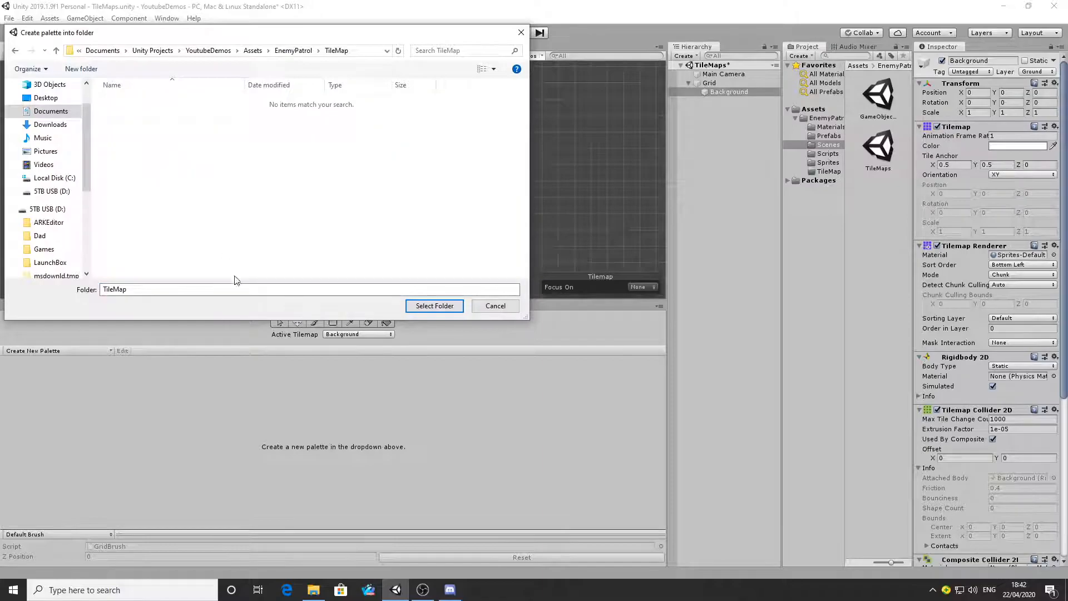
pyautogui.click(429, 306)
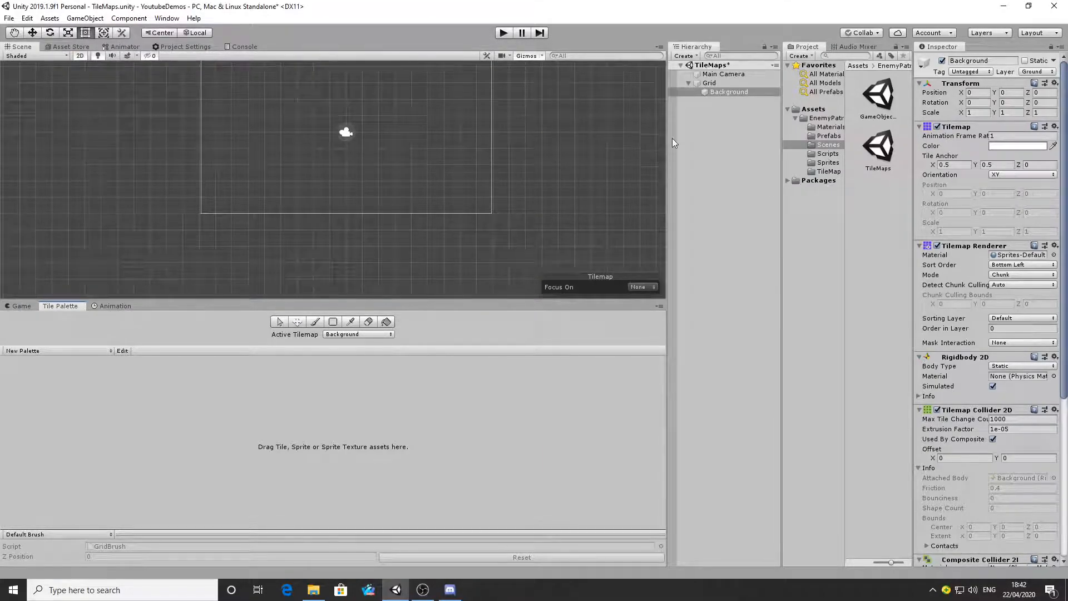
# - Add the Grass sprite to the palette as a tile, saving Grass.asset in the EnemyPatrol TileMap folder
pyautogui.click(829, 162)
pyautogui.moveTo(880, 95); pyautogui.dragTo(243, 413)
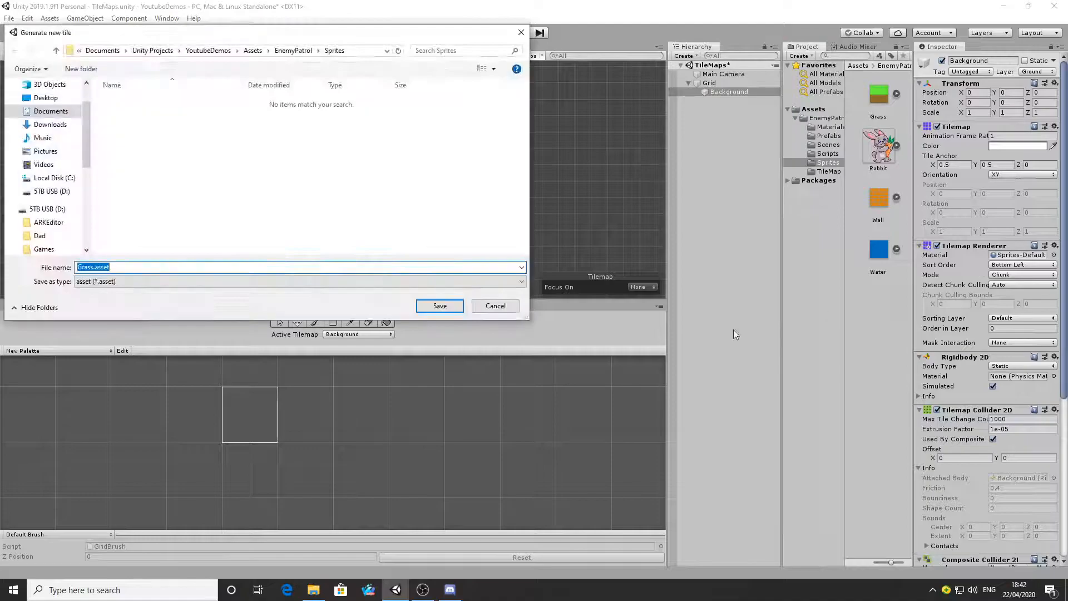
pyautogui.click(283, 54)
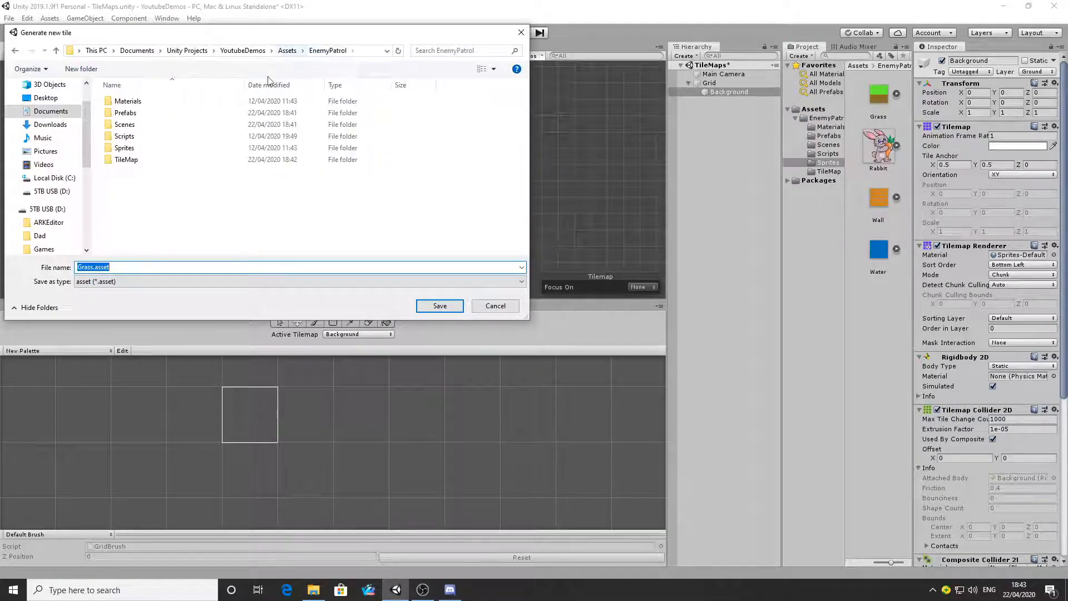
pyautogui.doubleClick(160, 161)
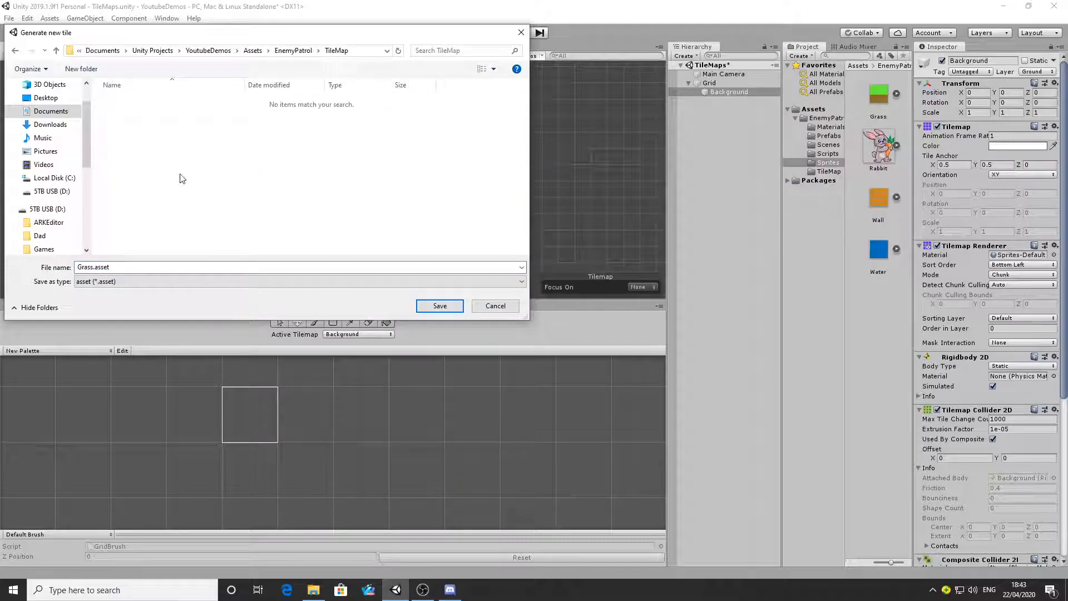
pyautogui.click(439, 306)
# - Add the Wall sprite to the palette two cells beside the grass tile, saving Wall.asset in the Sprites folder
pyautogui.moveTo(397, 307); pyautogui.dragTo(421, 443)
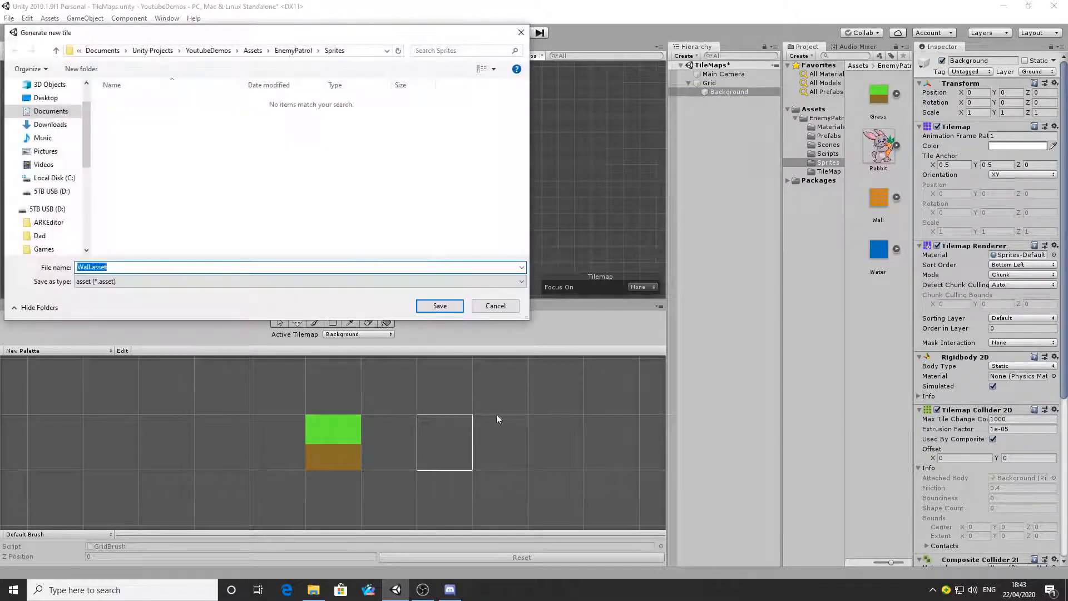
pyautogui.click(434, 311)
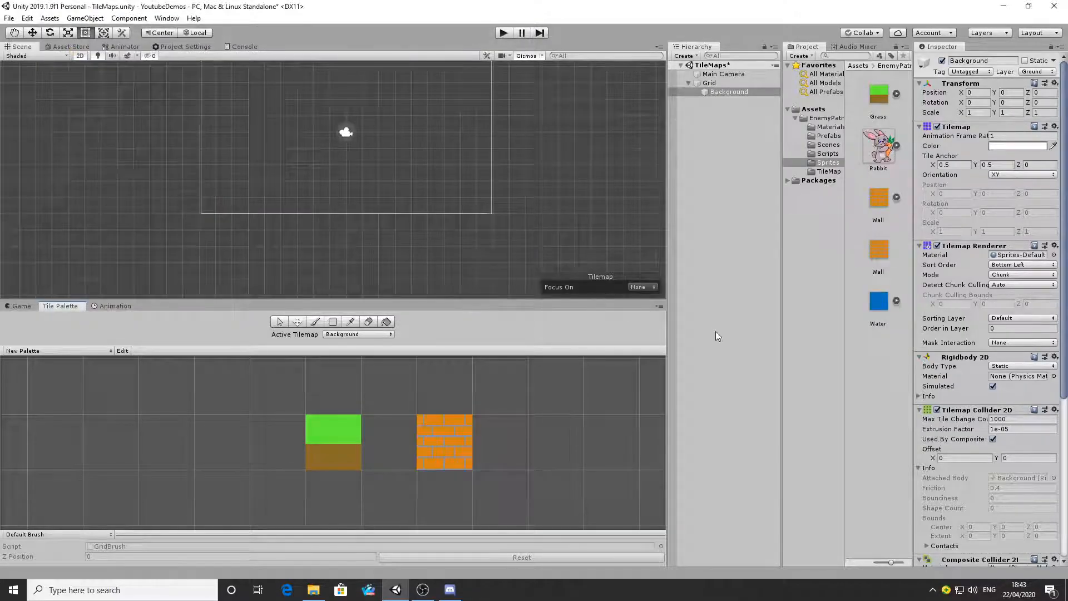
# - Add the Water sprite to the palette two cells beside the wall tile, saving Water.asset in the Sprites folder, and pick the grass tile for painting
pyautogui.moveTo(877, 301); pyautogui.dragTo(564, 456)
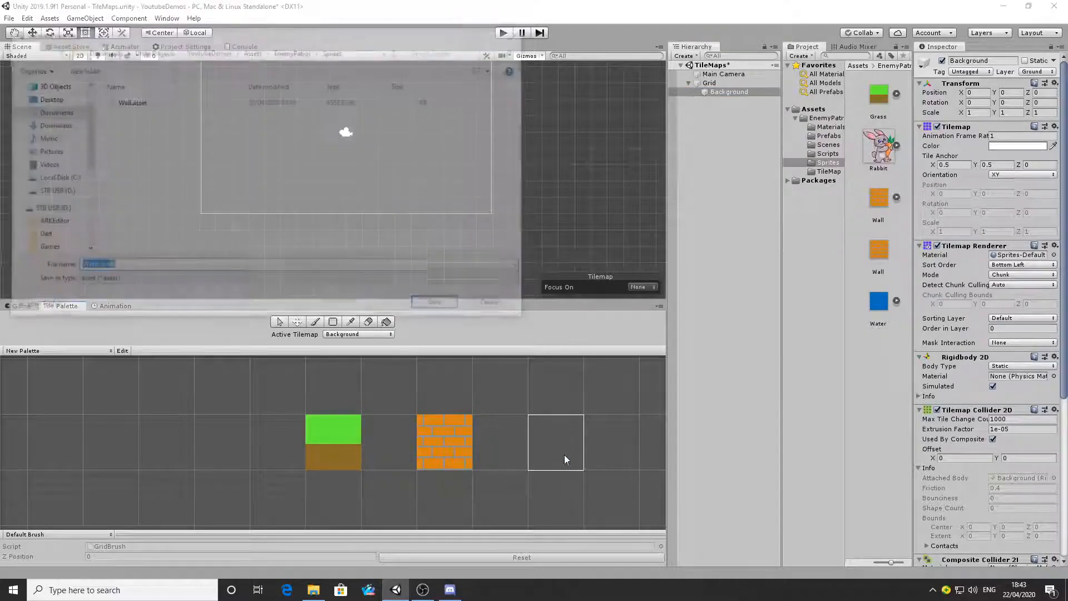
pyautogui.click(439, 305)
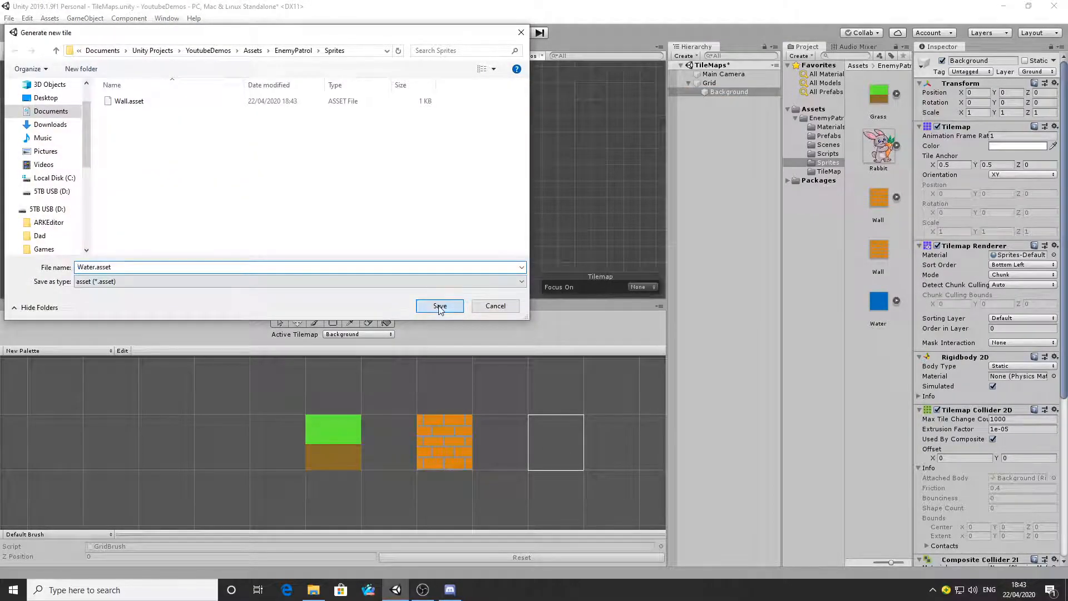
pyautogui.click(343, 439)
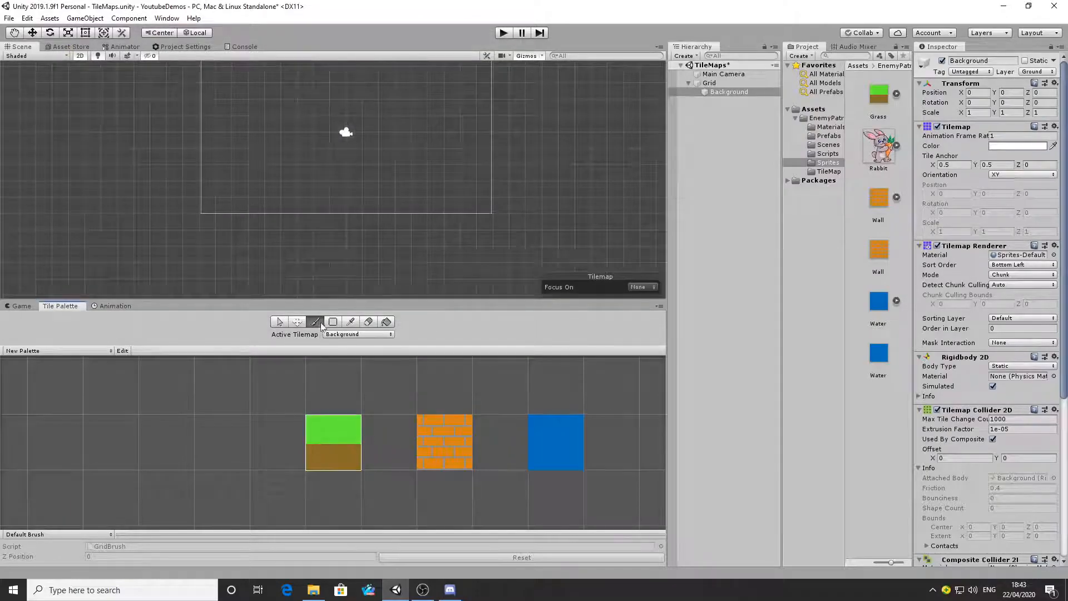
# - Set the Main Camera's orthographic size to 10
pyautogui.click(740, 77)
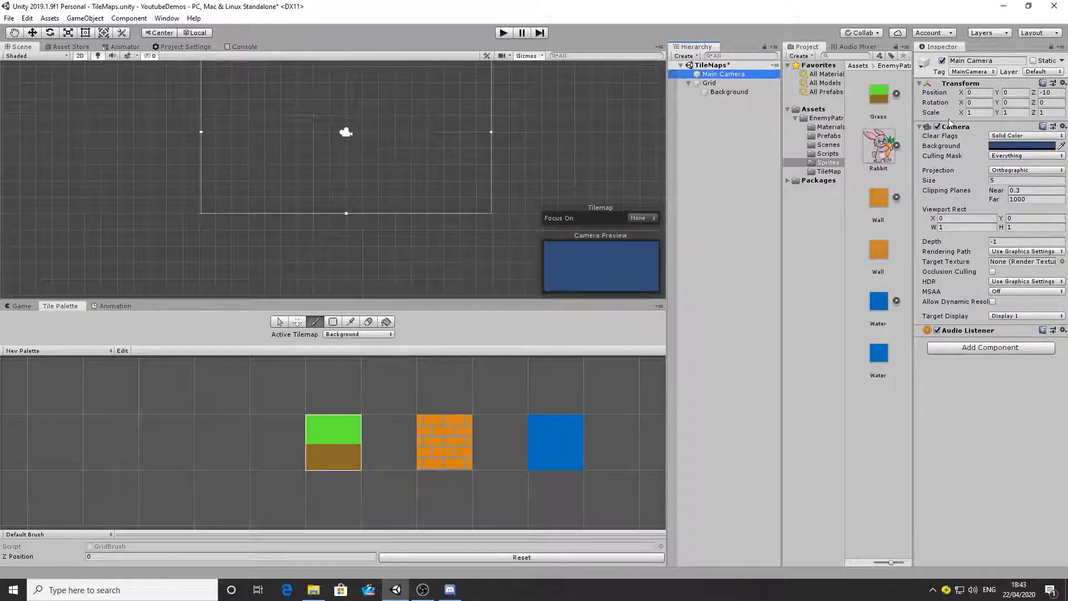
pyautogui.click(1007, 182)
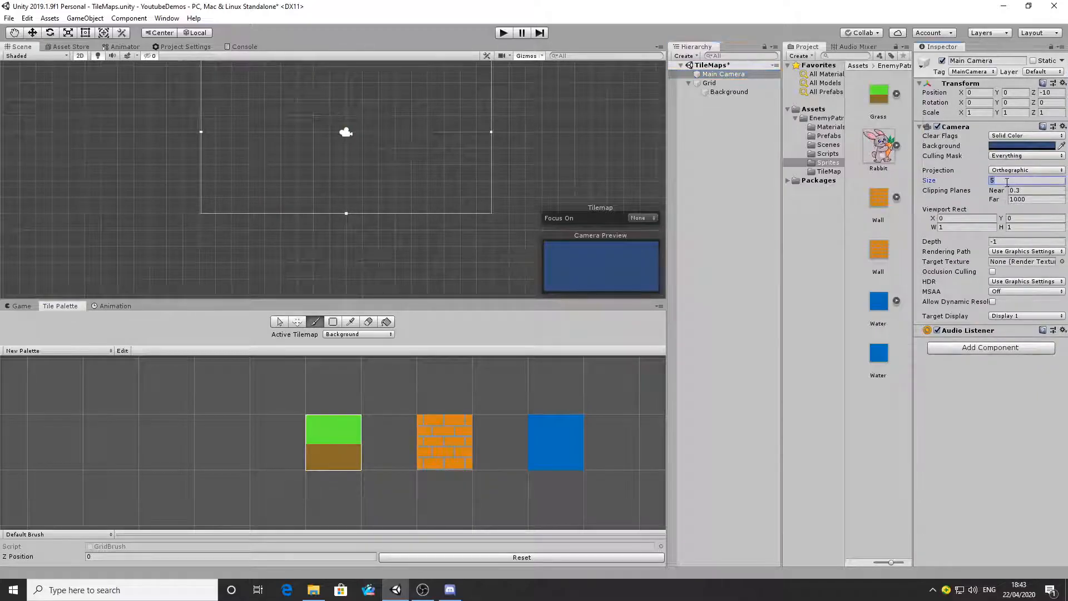
pyautogui.write('10')
# - Paint a row of grass tiles along the camera frame's lower edge, erasing the stray tiles above, below and at both ends
pyautogui.scroll(-3, 193, 185)
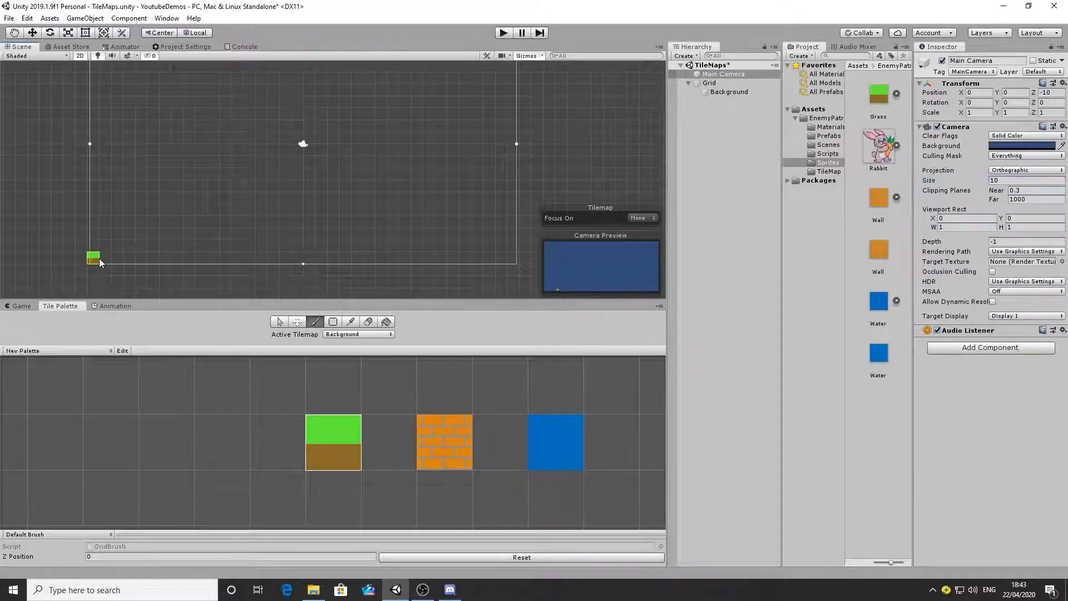
pyautogui.moveTo(99, 258)
pyautogui.mouseDown()
pyautogui.moveTo(200, 267)
pyautogui.moveTo(173, 264)
pyautogui.moveTo(222, 245)
pyautogui.moveTo(254, 247)
pyautogui.moveTo(245, 264)
pyautogui.moveTo(293, 254)
pyautogui.moveTo(510, 263)
pyautogui.moveTo(437, 245)
pyautogui.moveTo(440, 257)
pyautogui.mouseUp()
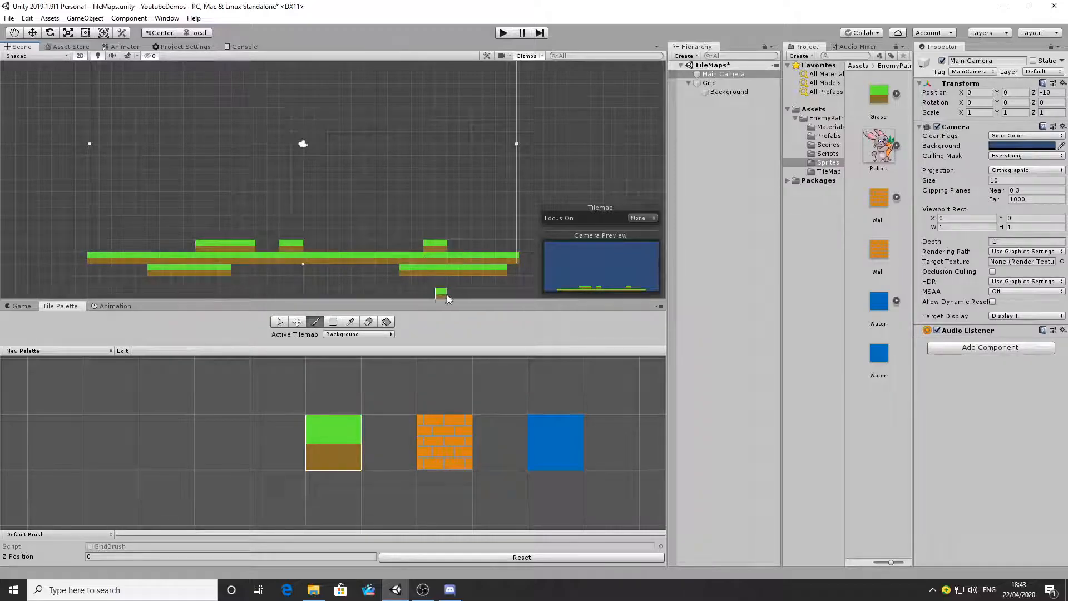
pyautogui.click(368, 322)
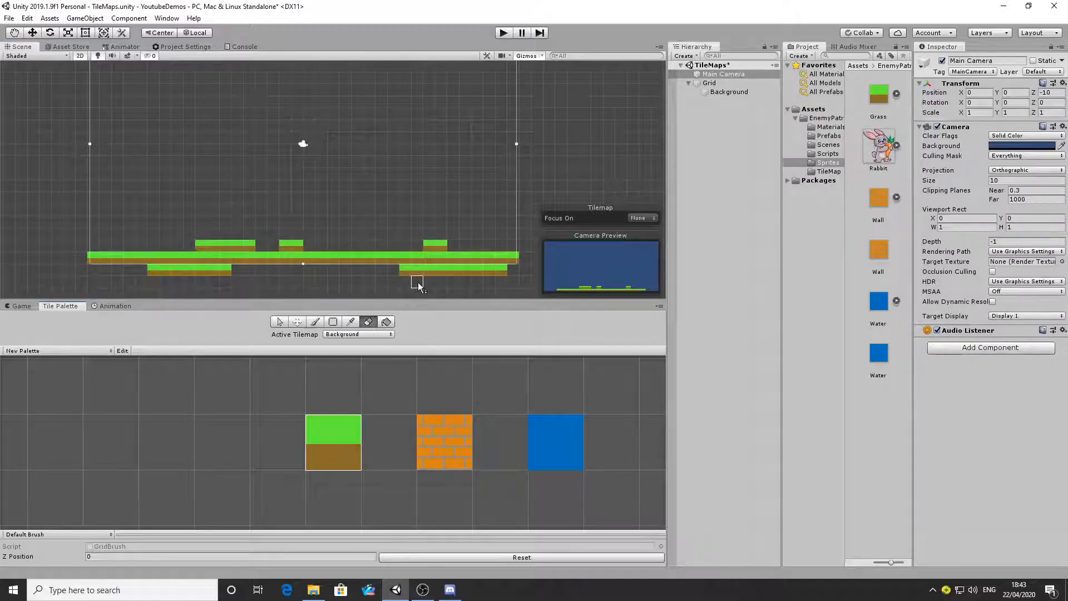
pyautogui.click(431, 243)
pyautogui.moveTo(204, 245); pyautogui.dragTo(322, 246)
pyautogui.moveTo(384, 279)
pyautogui.mouseDown()
pyautogui.moveTo(567, 270)
pyautogui.moveTo(507, 263)
pyautogui.mouseUp()
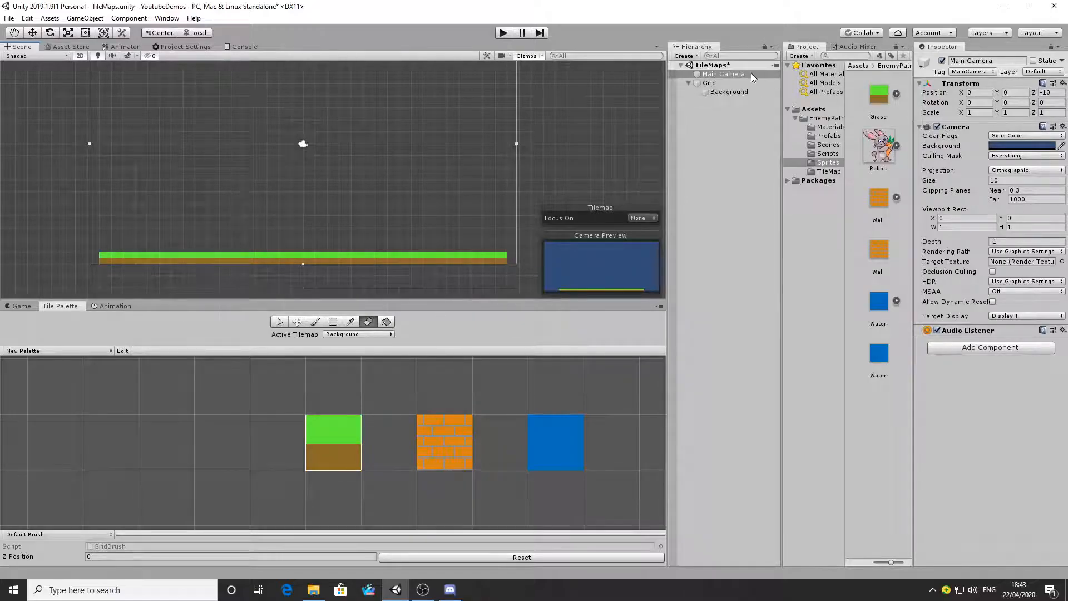
# - Place the Enemy prefab in the scene, standing on the middle of the grass row
pyautogui.click(827, 136)
pyautogui.moveTo(886, 103); pyautogui.dragTo(730, 149)
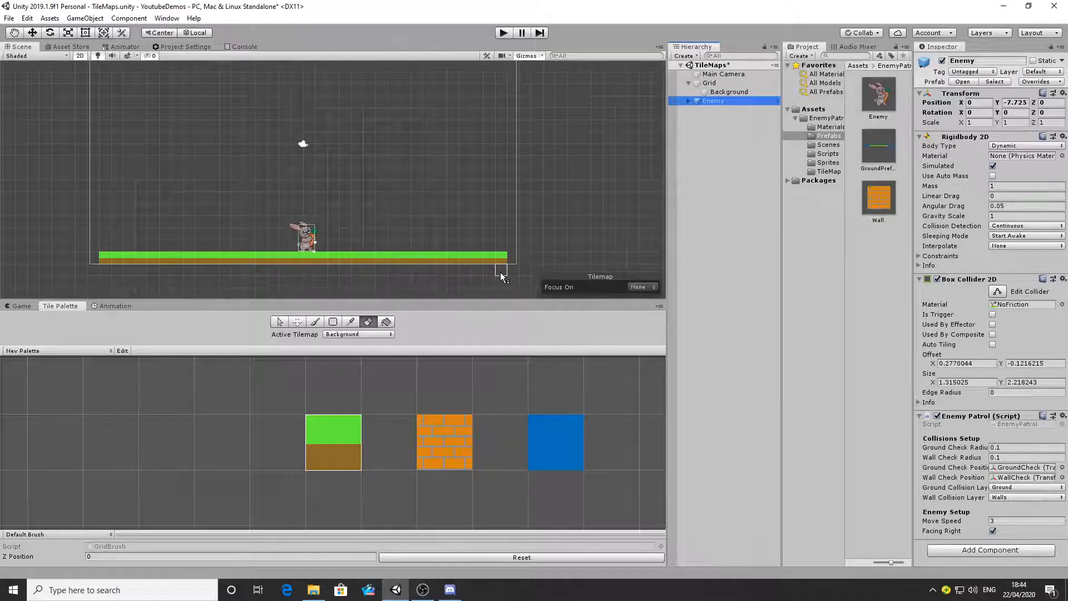
# - Hide the Background's Tilemap Renderer briefly to inspect the collider outline around the grass row, and show it again
pyautogui.click(711, 92)
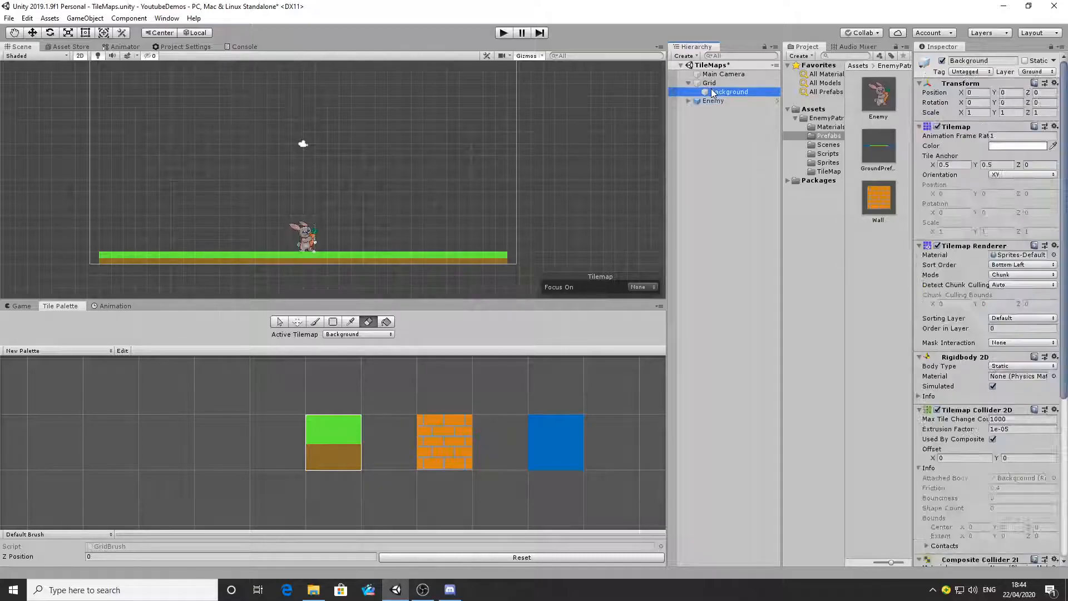
pyautogui.click(937, 245)
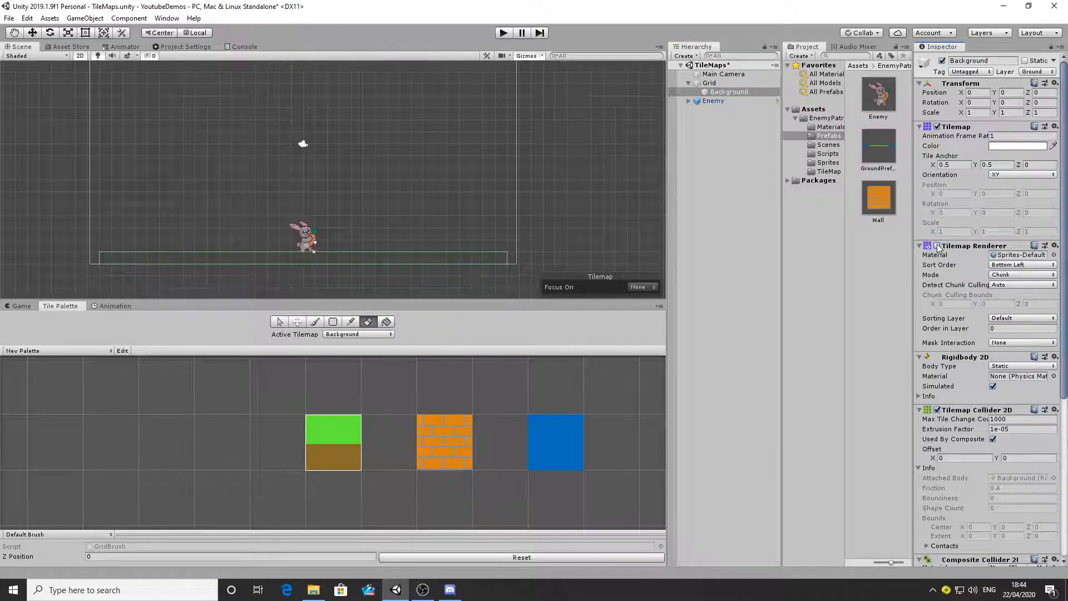
pyautogui.click(938, 246)
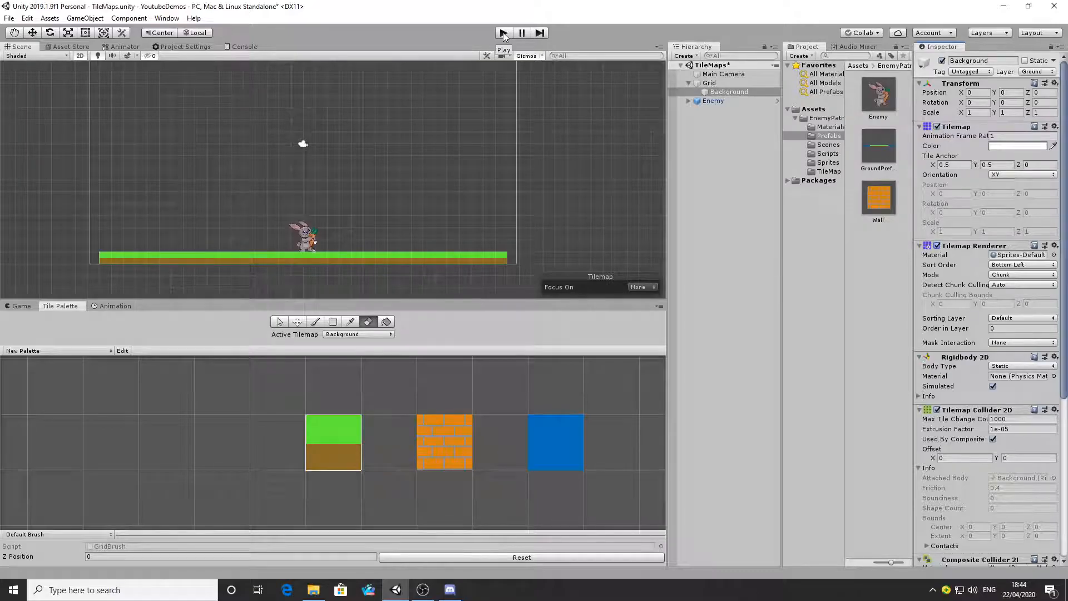
# - Play-test the enemy patrol, painting two wall columns, each two tiles high, on the grass during the run, and stop the test
pyautogui.click(504, 33)
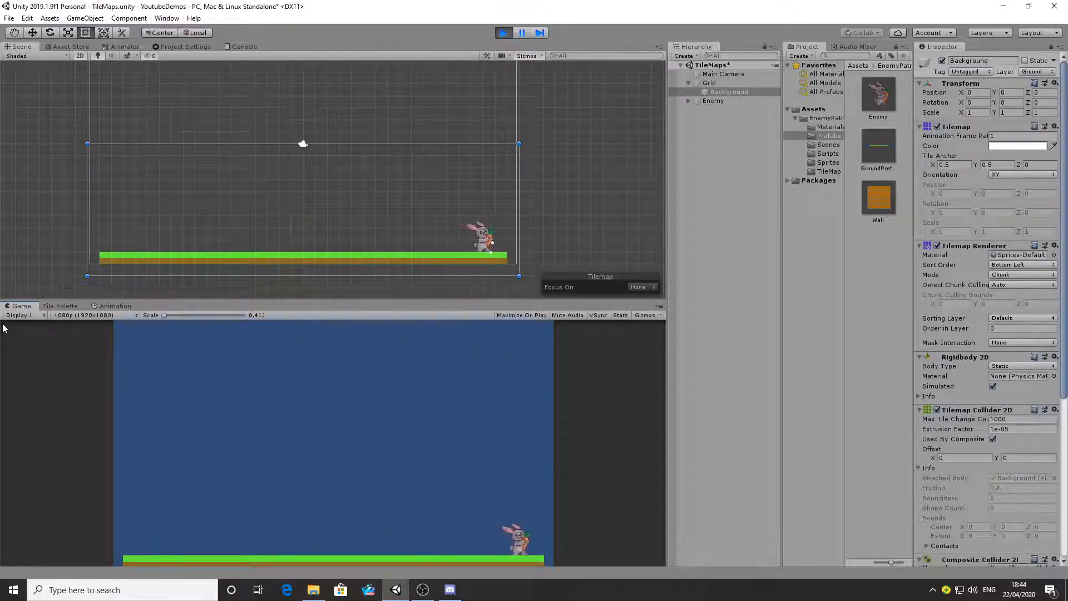
pyautogui.click(62, 305)
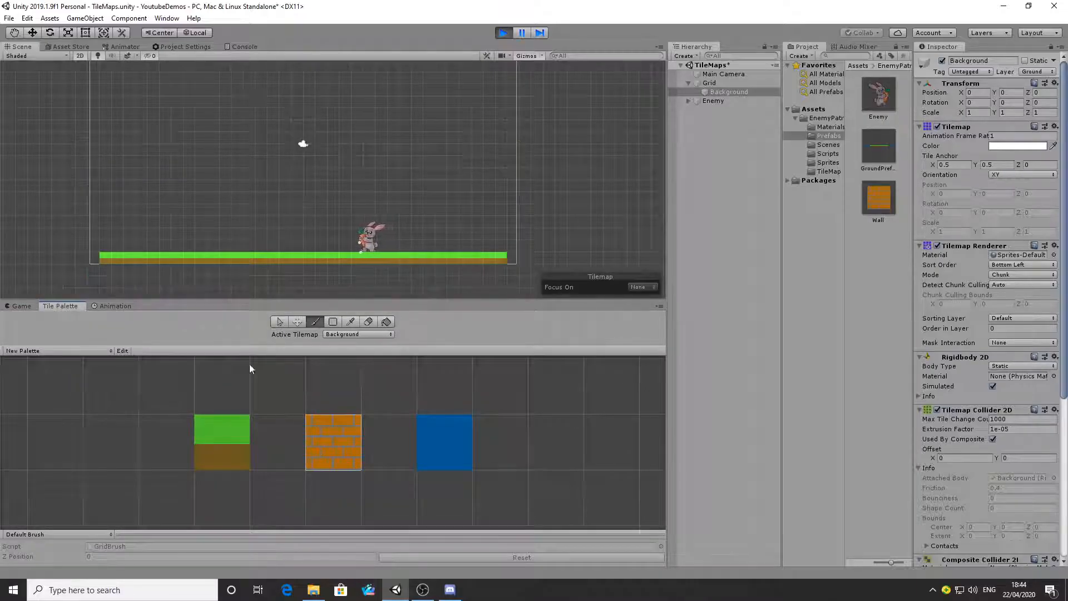
pyautogui.click(189, 245)
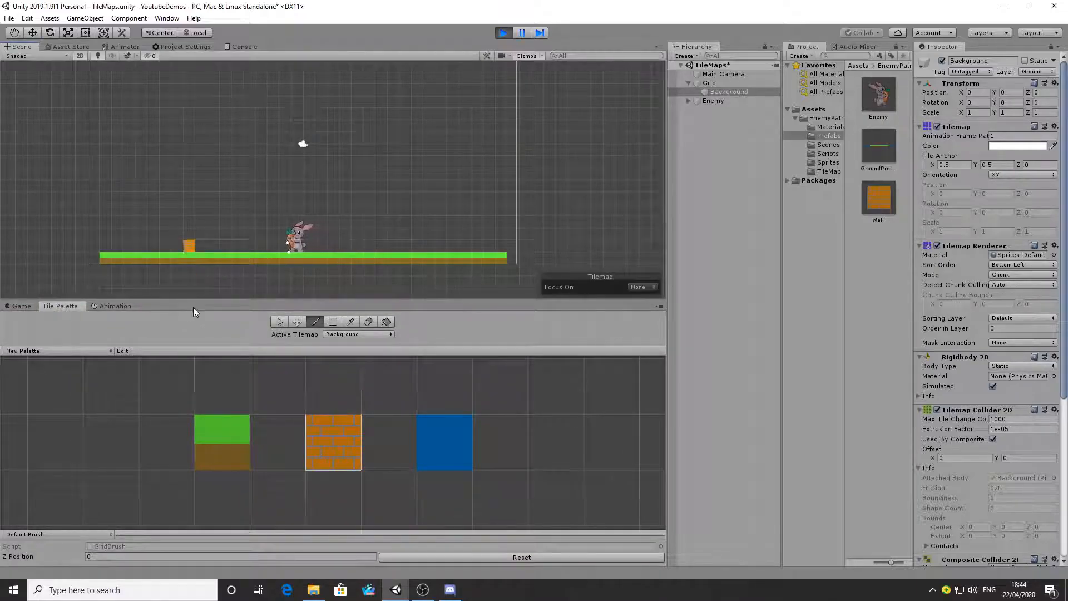
pyautogui.click(189, 234)
pyautogui.click(369, 244)
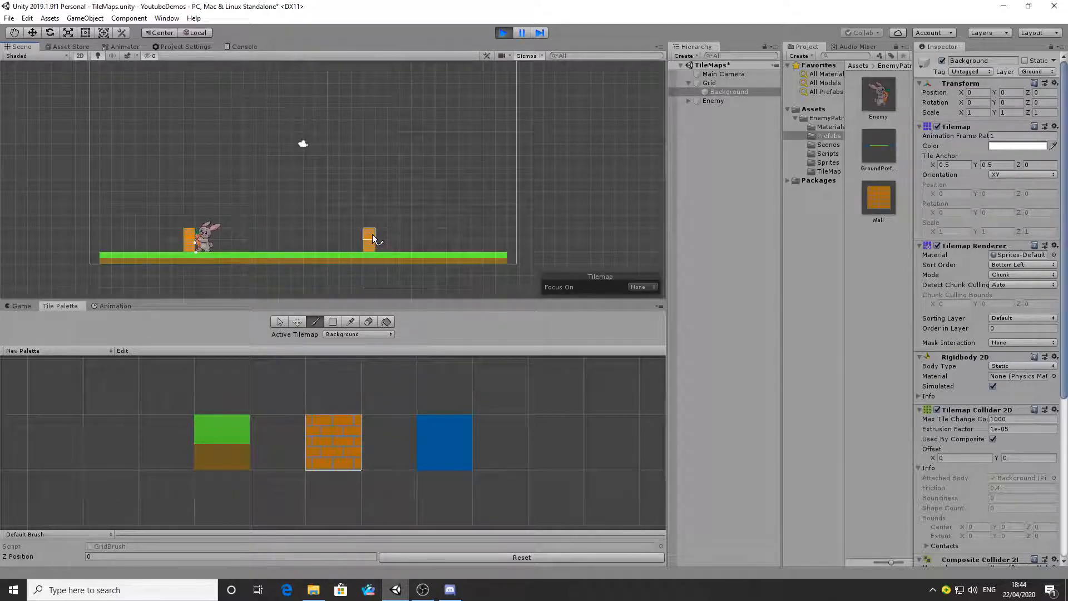
pyautogui.click(503, 34)
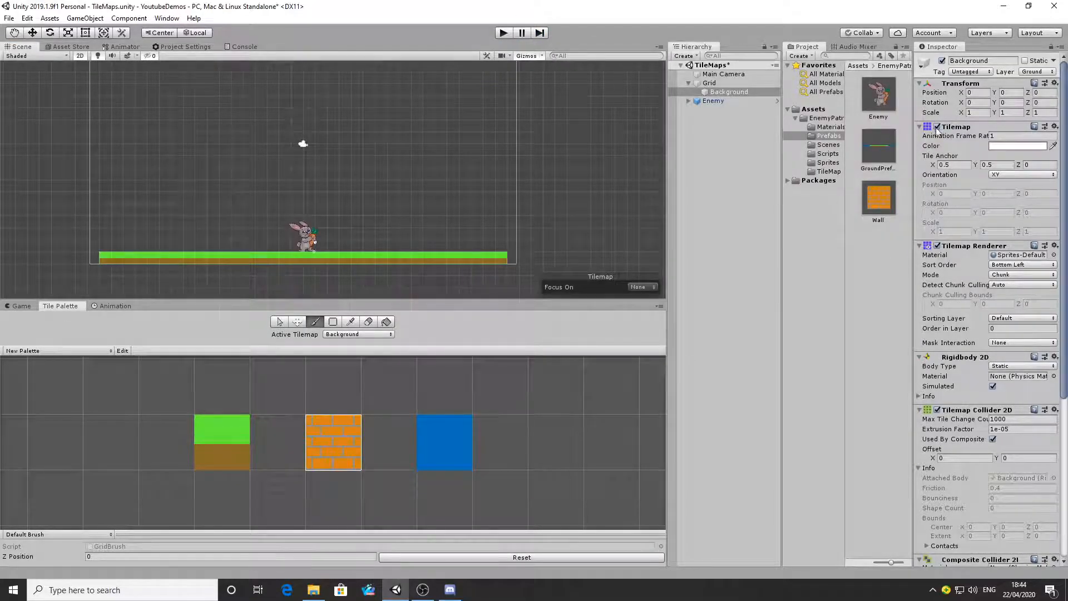
# - Add the Ground layer to the Wall Collision Layer mask in the Enemy's Enemy Patrol script
pyautogui.moveTo(879, 204); pyautogui.dragTo(485, 76)
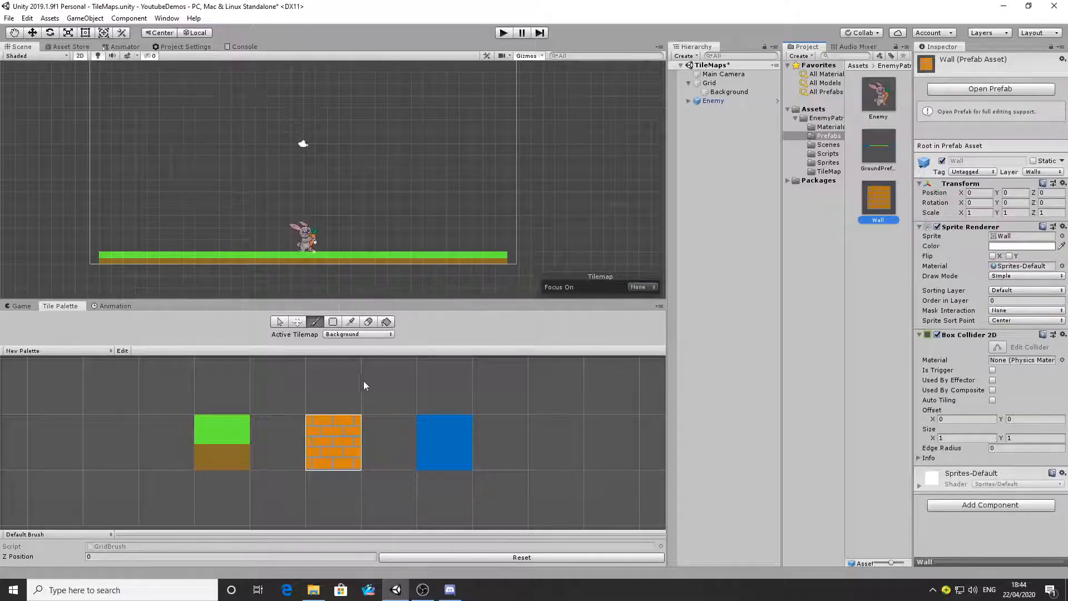
pyautogui.click(690, 101)
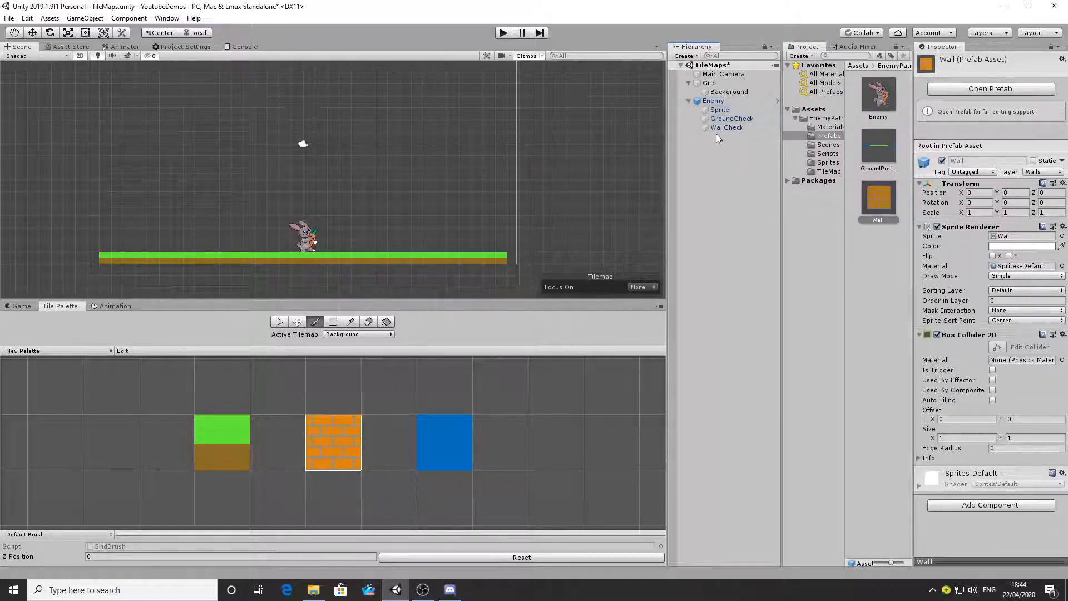
pyautogui.click(712, 101)
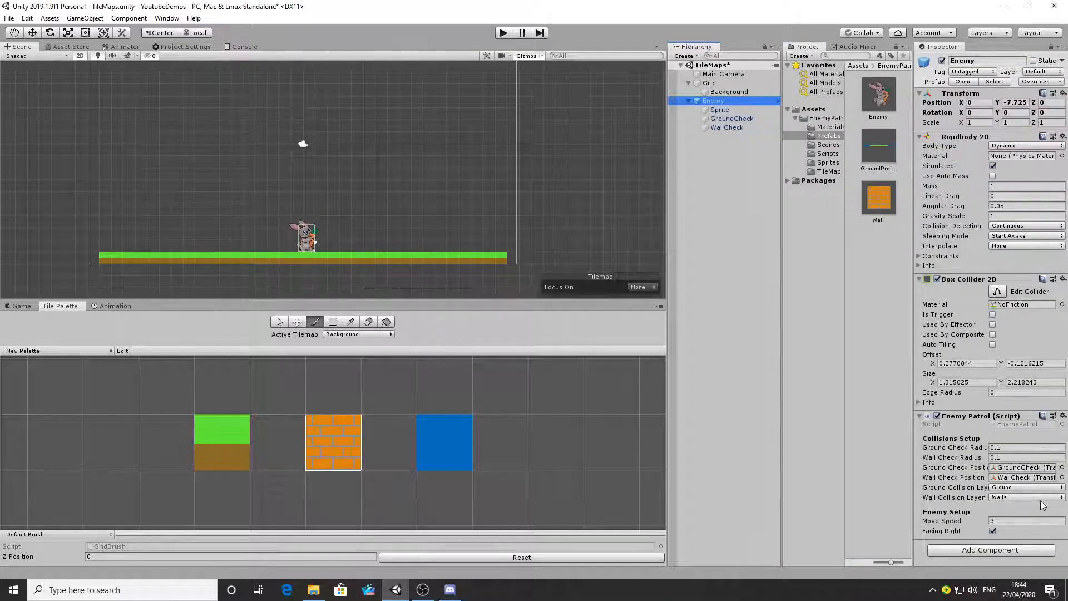
pyautogui.click(1042, 498)
pyautogui.click(1007, 478)
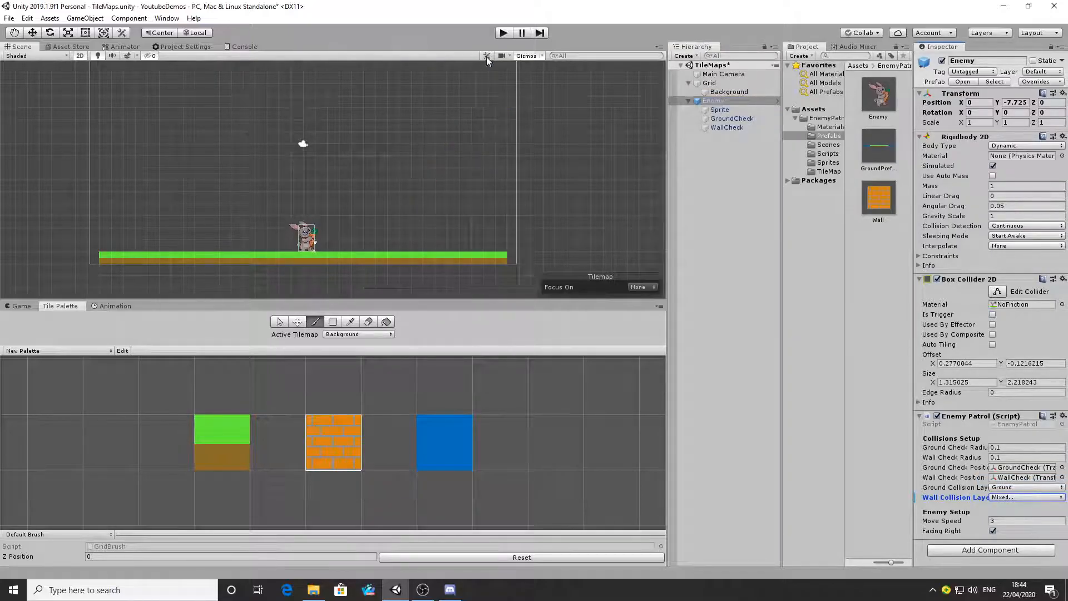
# - Run the scene and erase grass tiles from both ends of the ground to test the enemy's turning at the new edges
pyautogui.click(503, 33)
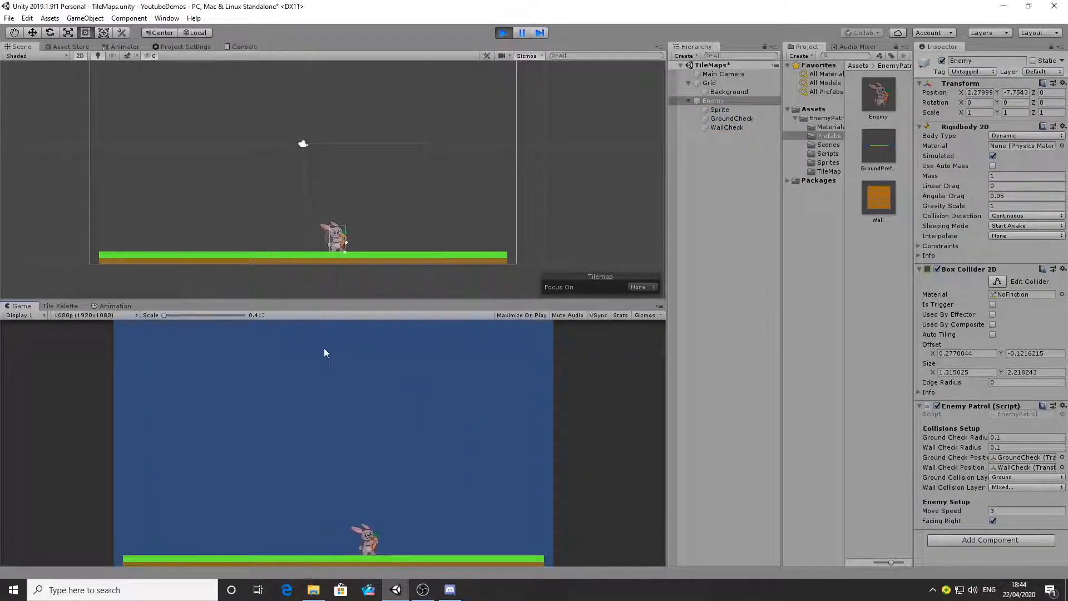
pyautogui.click(60, 306)
pyautogui.scroll(1, 381, 271)
pyautogui.scroll(1, 379, 266)
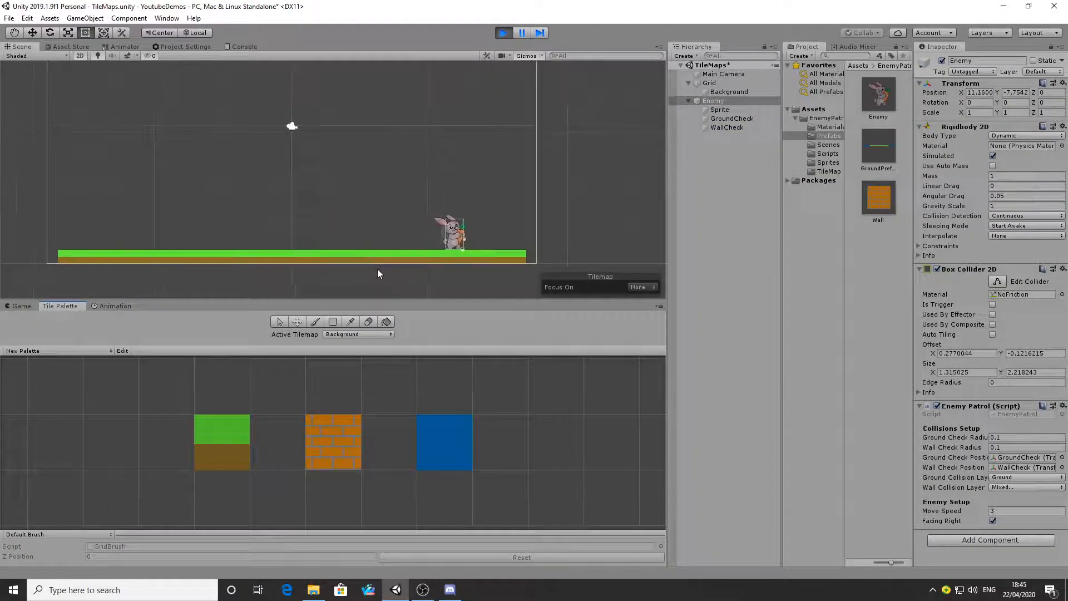
pyautogui.click(368, 322)
pyautogui.moveTo(66, 256)
pyautogui.mouseDown()
pyautogui.moveTo(131, 256)
pyautogui.moveTo(103, 257)
pyautogui.mouseUp()
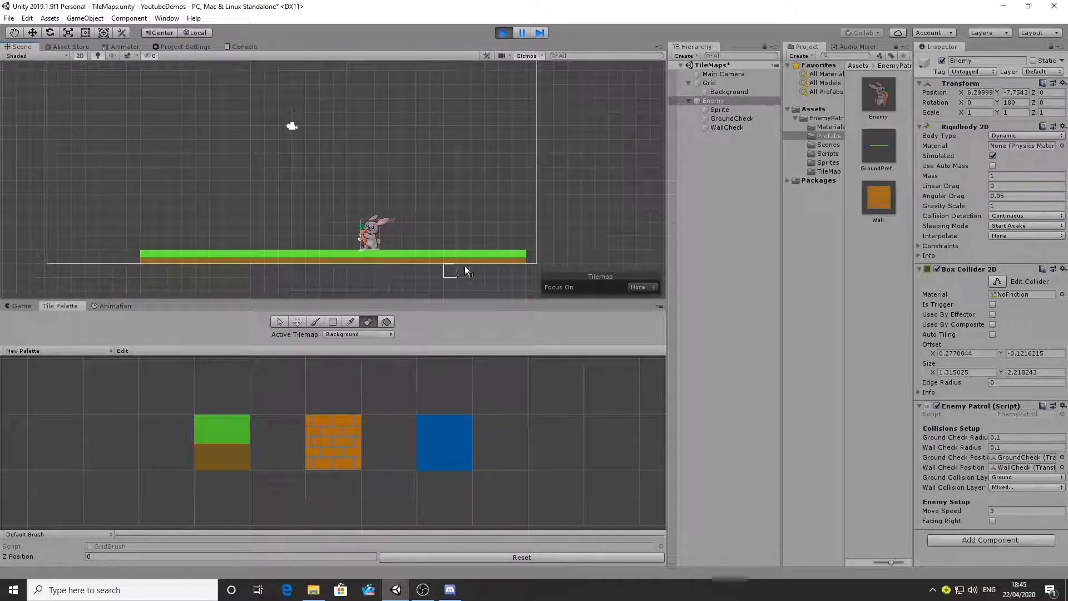
pyautogui.moveTo(426, 256); pyautogui.dragTo(519, 255)
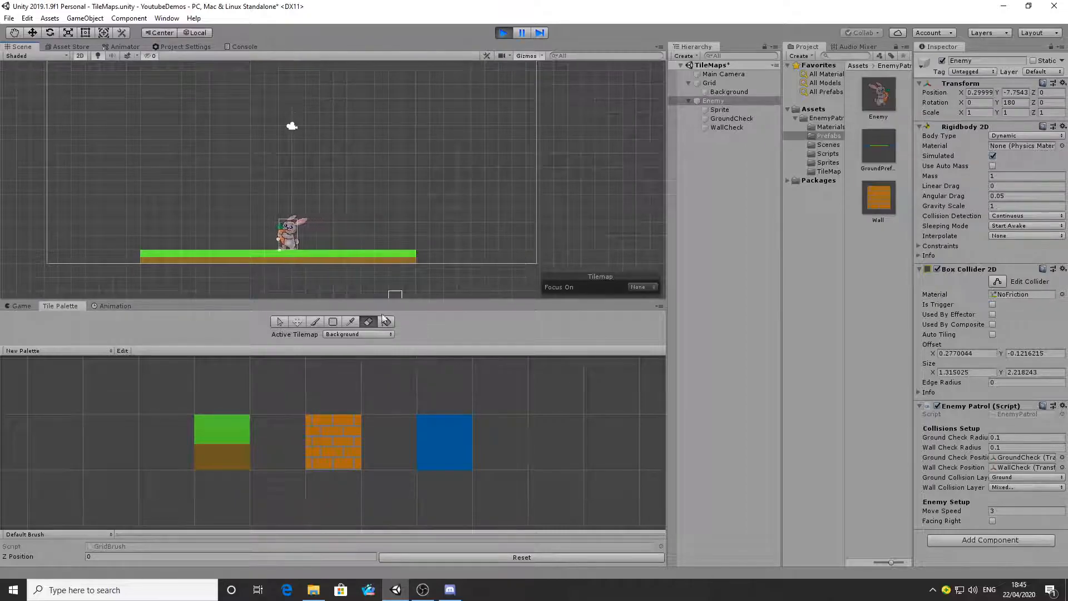
pyautogui.moveTo(158, 259); pyautogui.dragTo(135, 258)
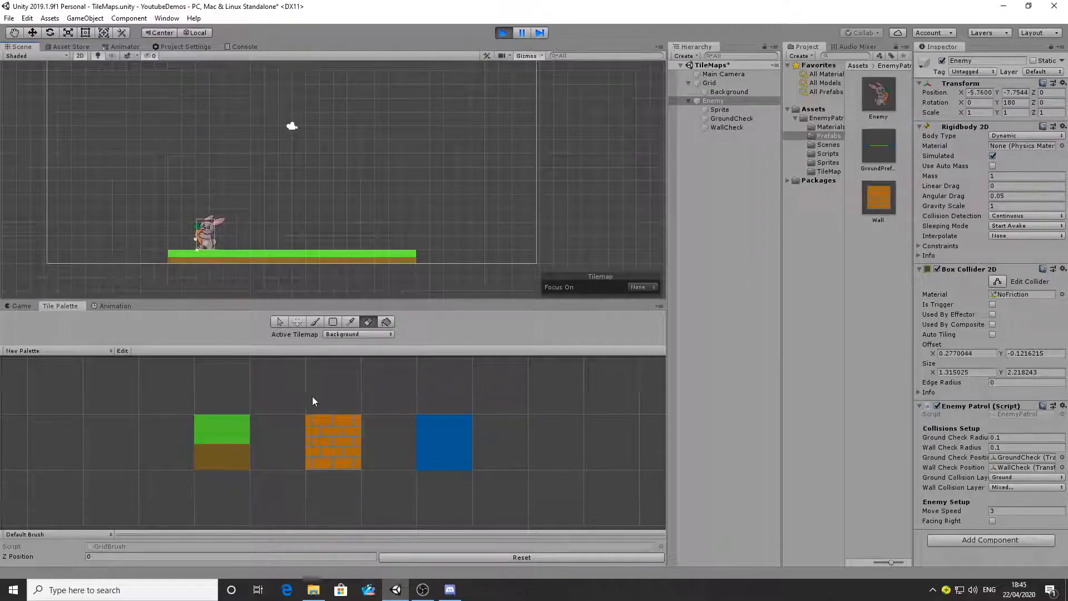
# - Paint a single wall tile toward each end of the shortened ground to test the enemy's wall detection, and stop the run
pyautogui.click(319, 438)
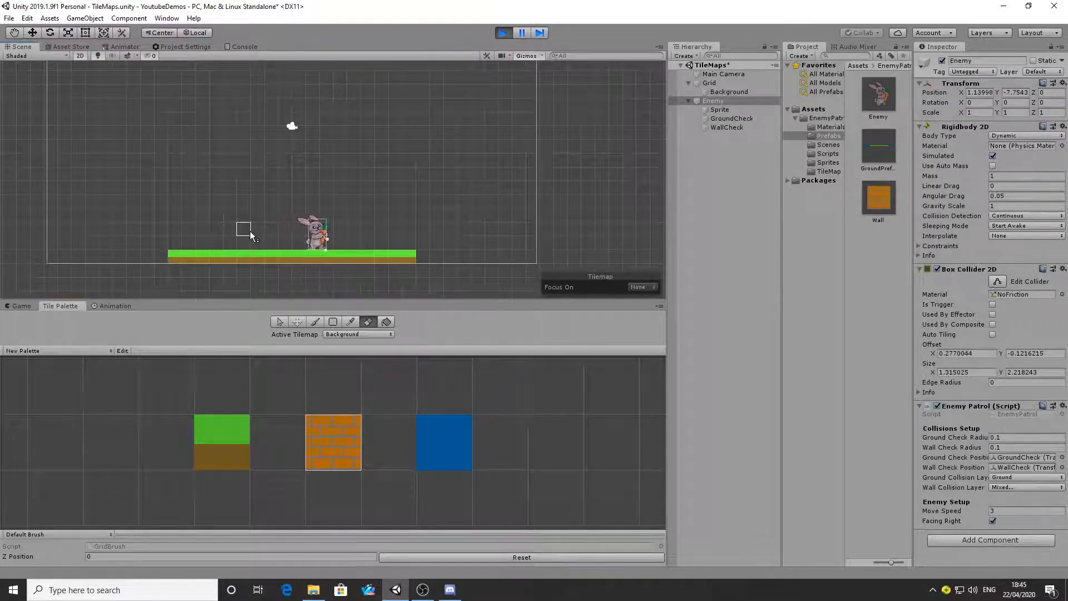
pyautogui.click(315, 322)
pyautogui.click(216, 243)
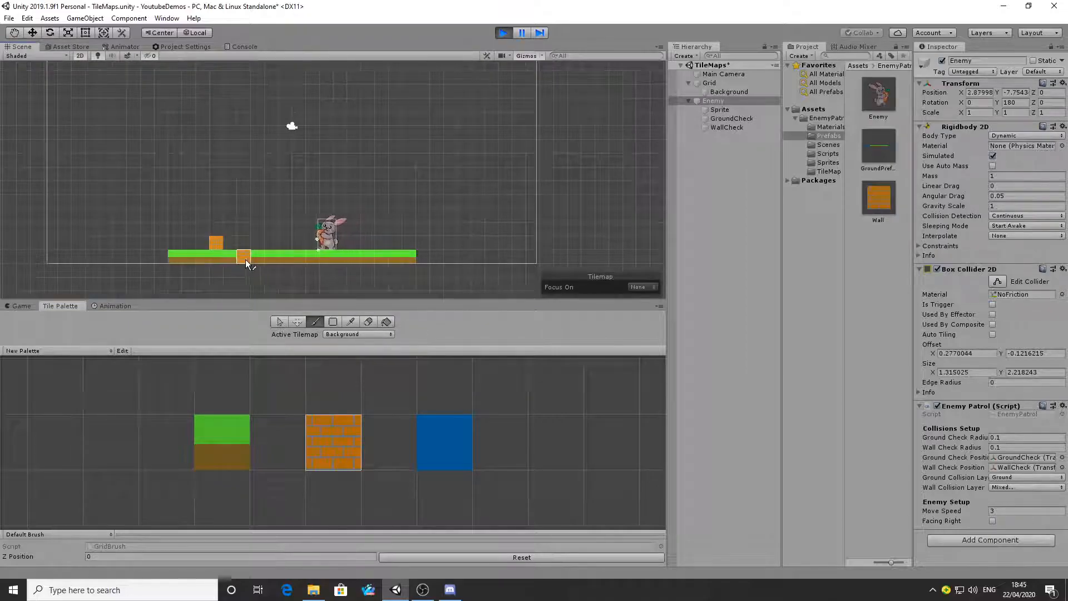
pyautogui.click(348, 245)
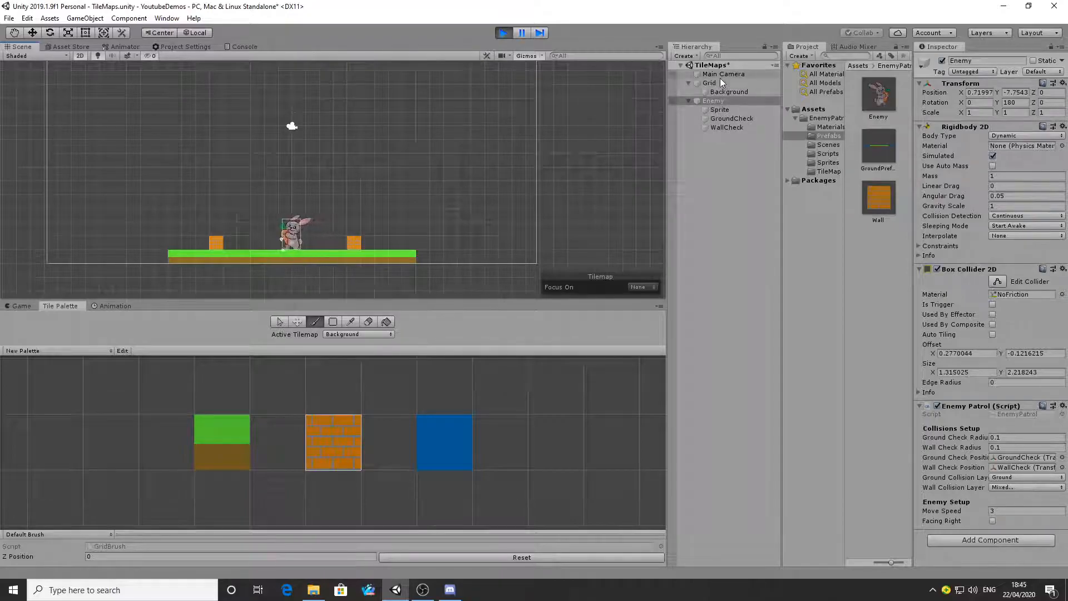
pyautogui.click(504, 32)
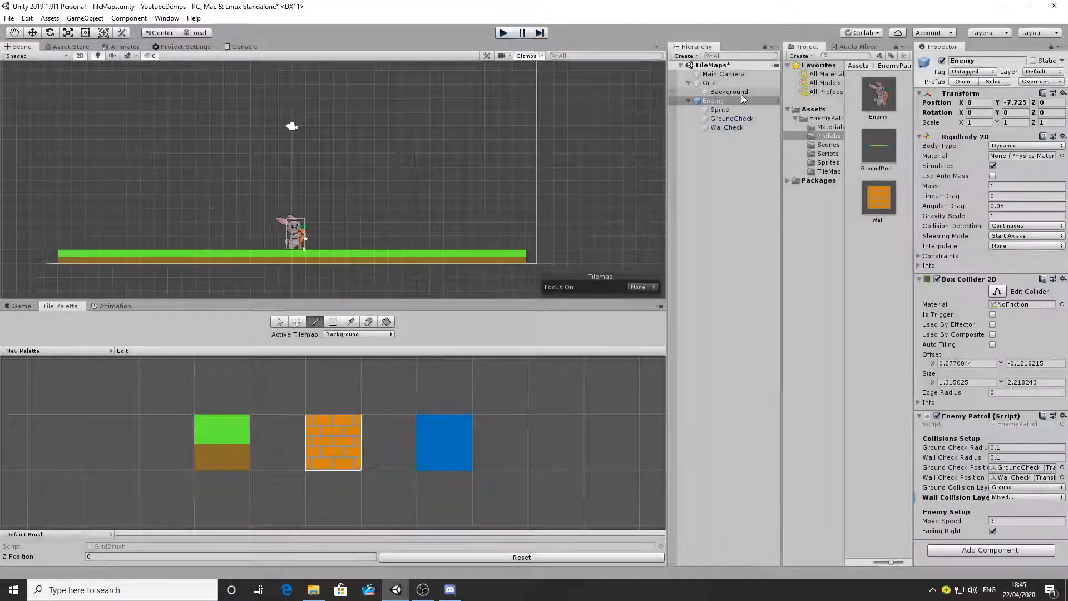
# - Create a second Tilemap under the Grid and delete it again
pyautogui.click(723, 83)
pyautogui.rightClick(712, 84)
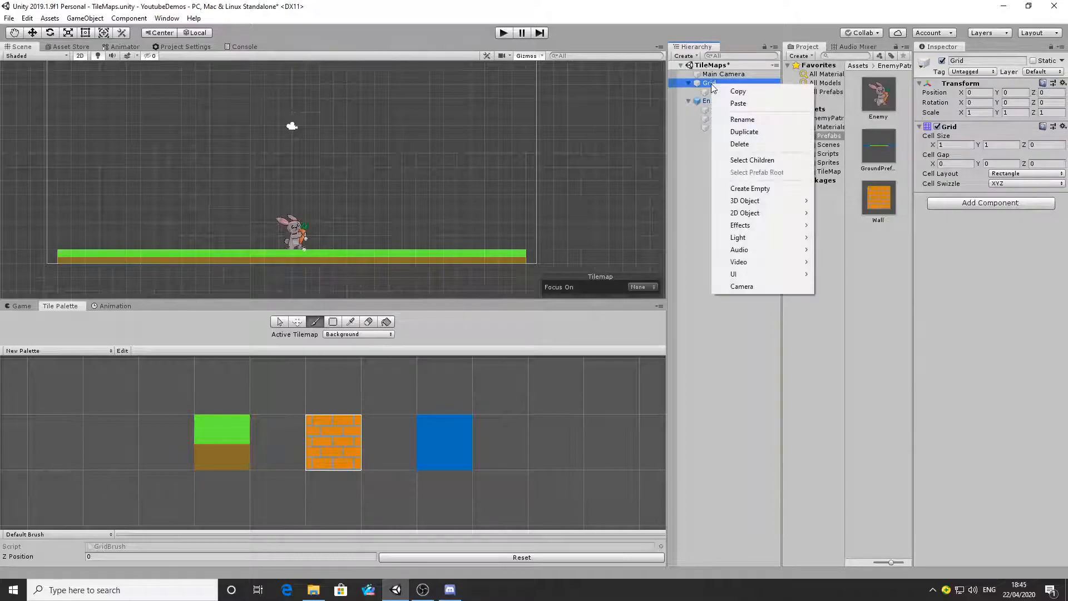
pyautogui.moveTo(779, 213)
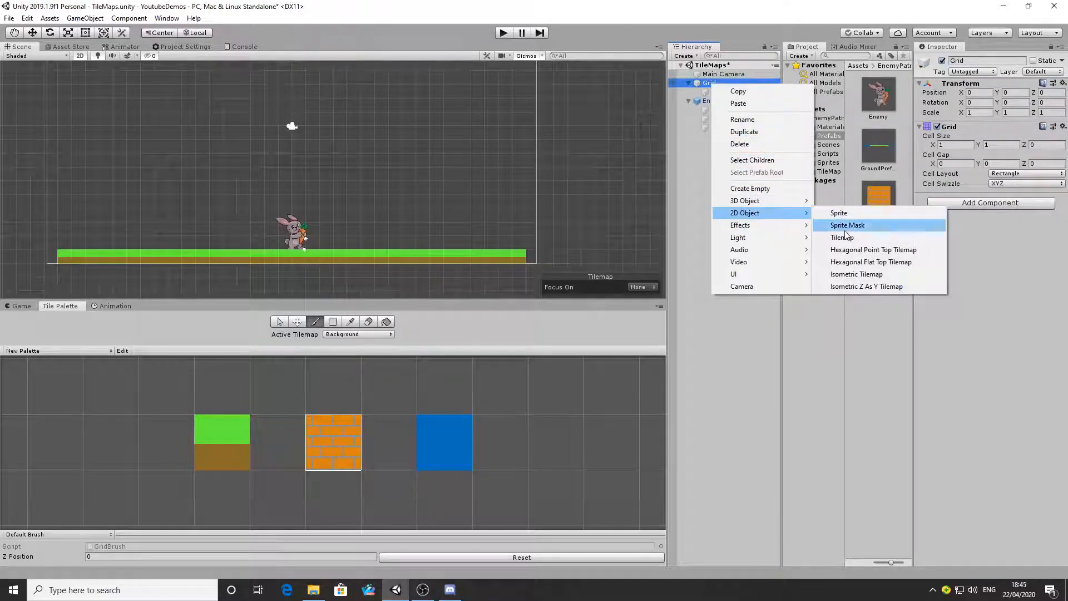
pyautogui.click(844, 238)
pyautogui.click(729, 101)
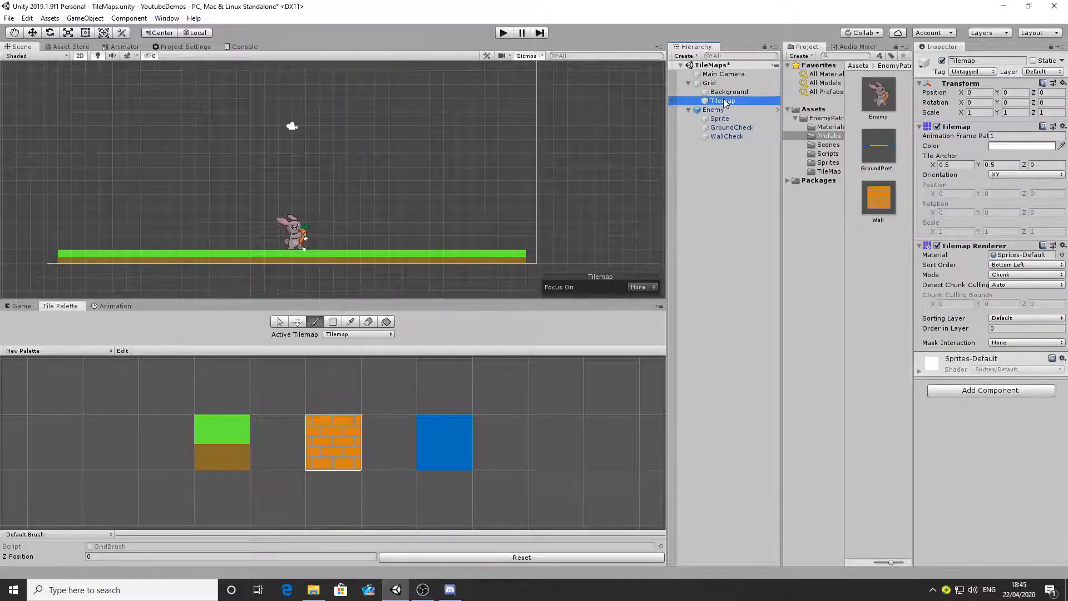
pyautogui.press('Delete')
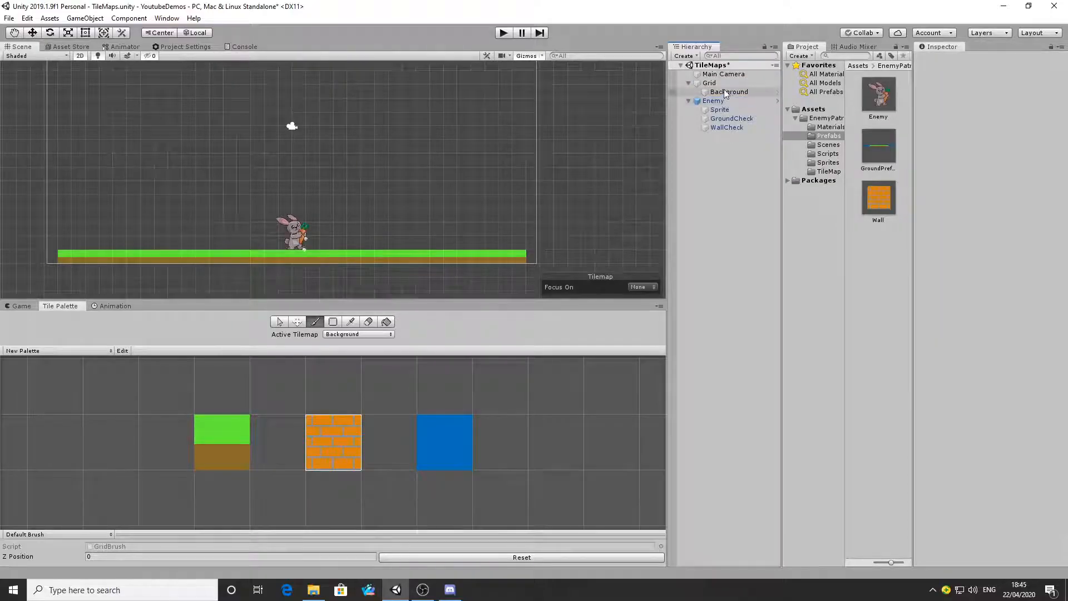
# - Duplicate the Background tilemap under the Grid and assign the copy to the Walls layer
pyautogui.click(725, 93)
pyautogui.hotkey('ctrl', 'd')
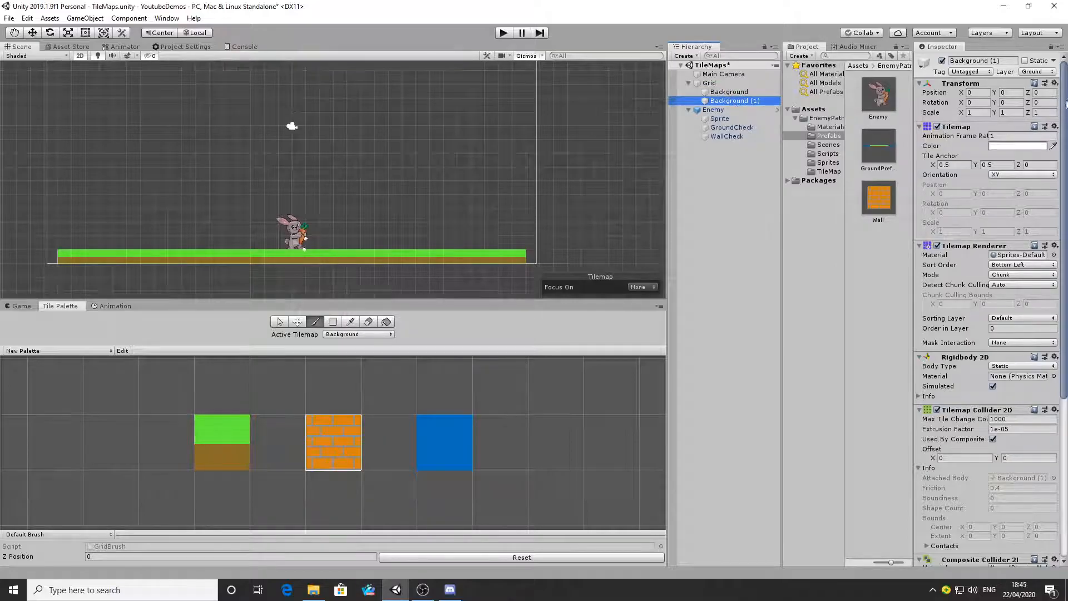
pyautogui.click(1029, 70)
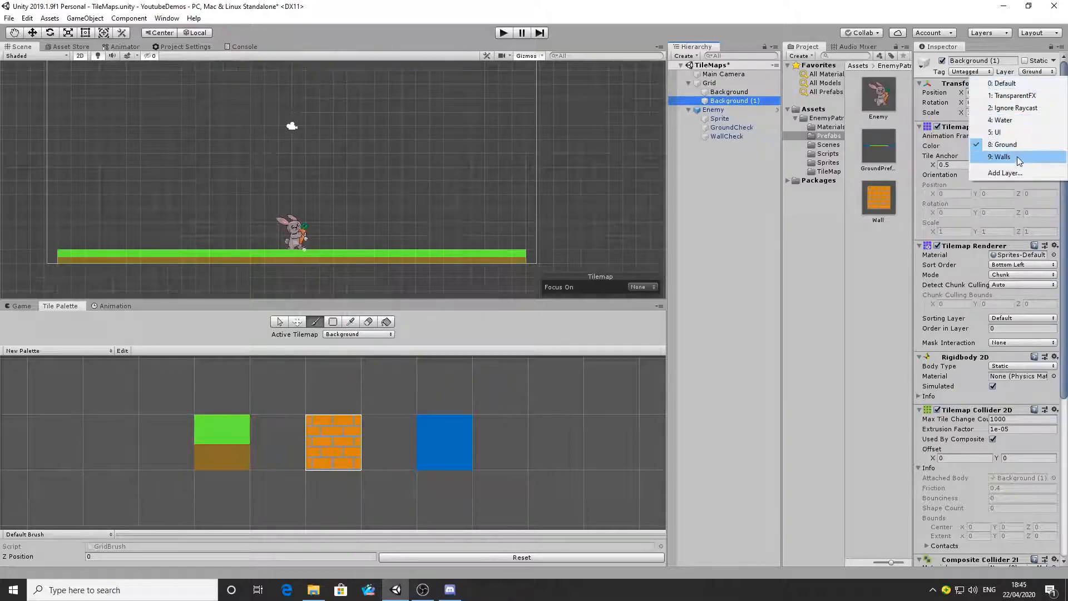
pyautogui.click(1017, 156)
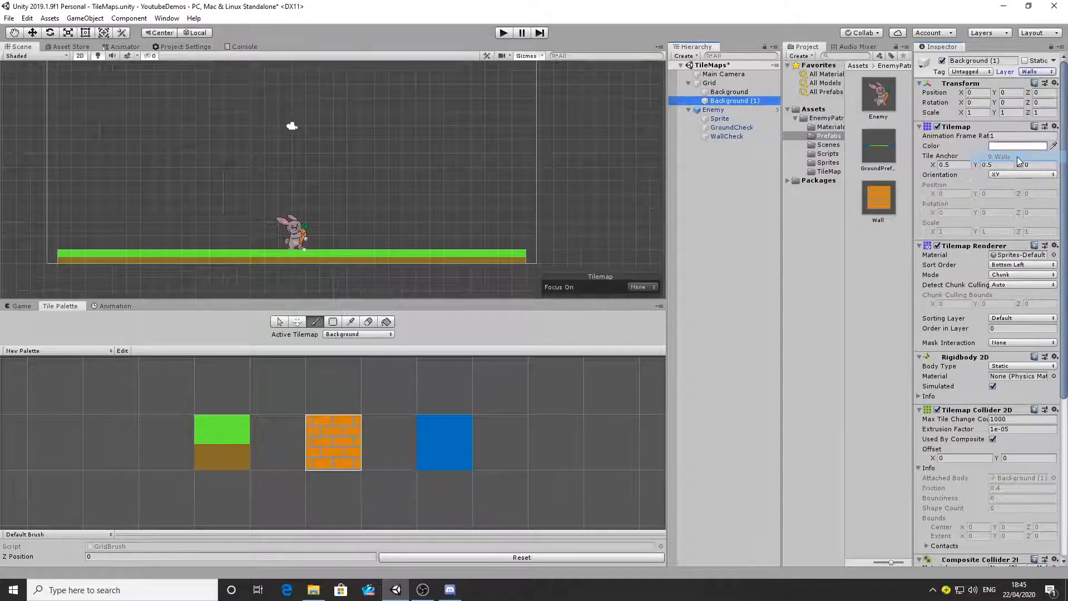
# - Remove the Ground layer from the Wall Collision Layer mask in the Enemy's Enemy Patrol script, keeping only Walls
pyautogui.click(736, 111)
pyautogui.click(1043, 497)
pyautogui.click(1028, 485)
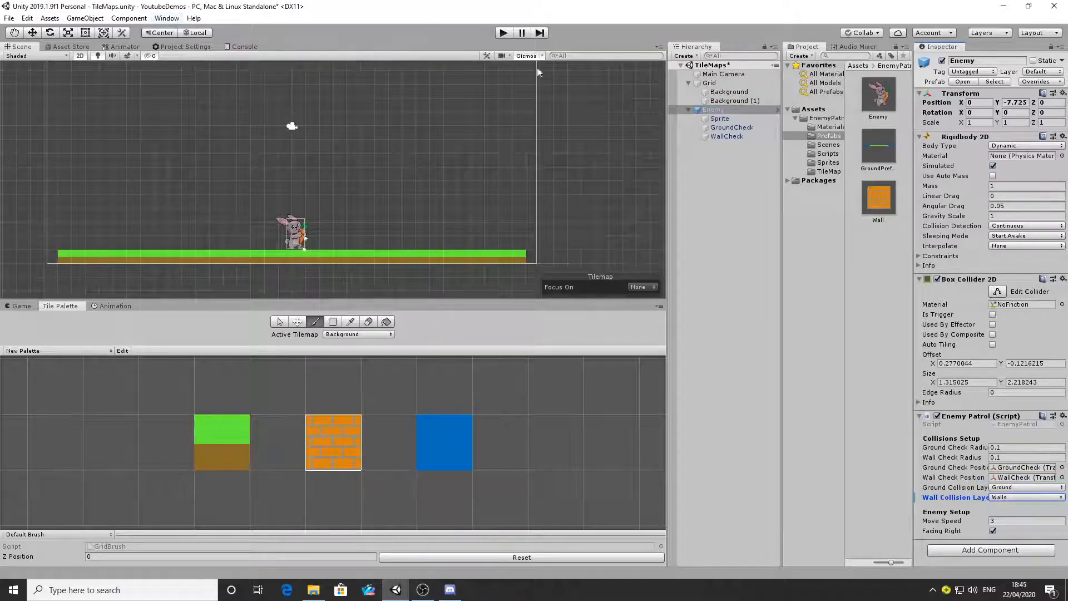
# - Erase all the grass tiles from the duplicated tilemap, keeping the original Background disabled only while erasing
pyautogui.click(728, 92)
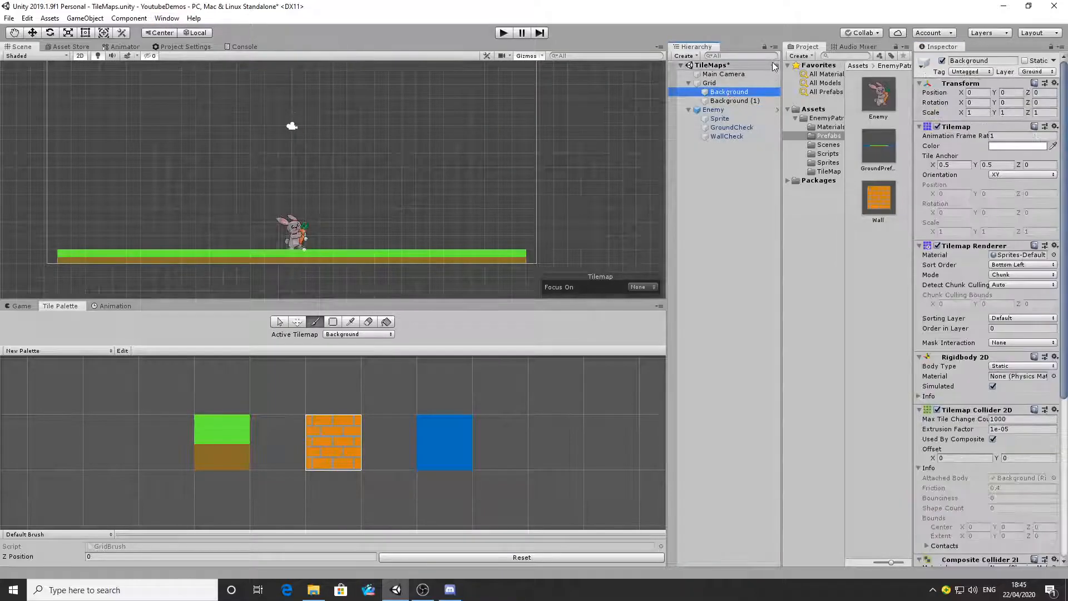
pyautogui.click(941, 61)
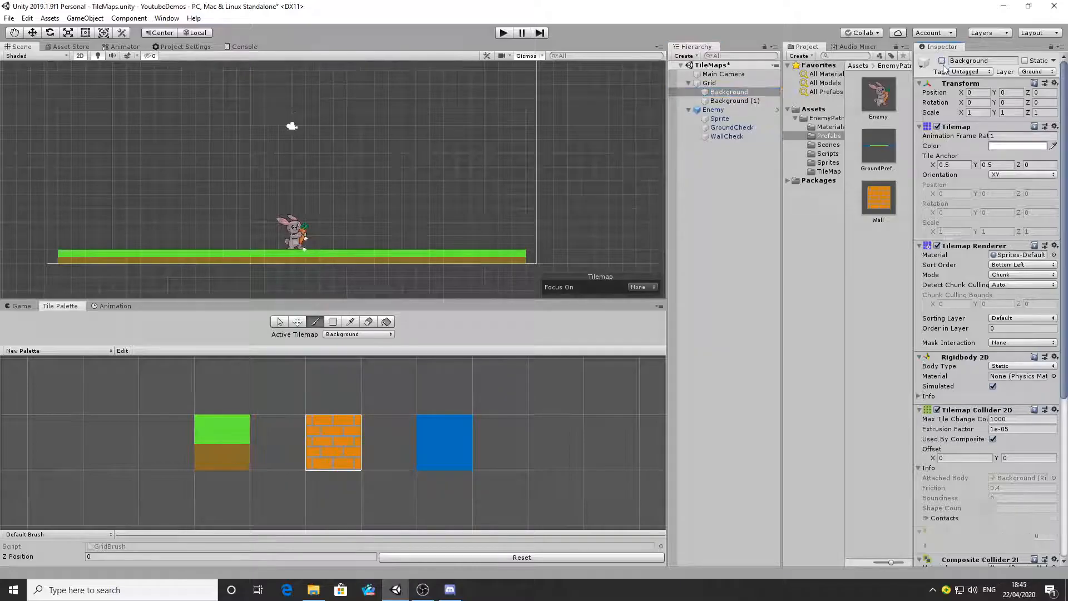
pyautogui.click(340, 335)
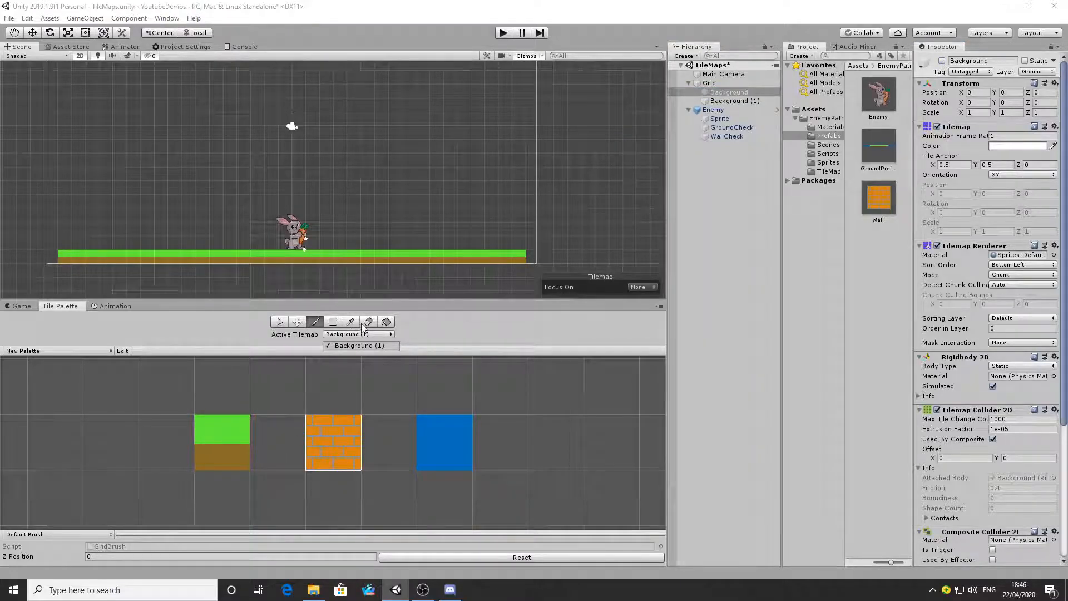
pyautogui.click(365, 326)
pyautogui.moveTo(515, 256); pyautogui.dragTo(376, 255)
pyautogui.click(299, 256)
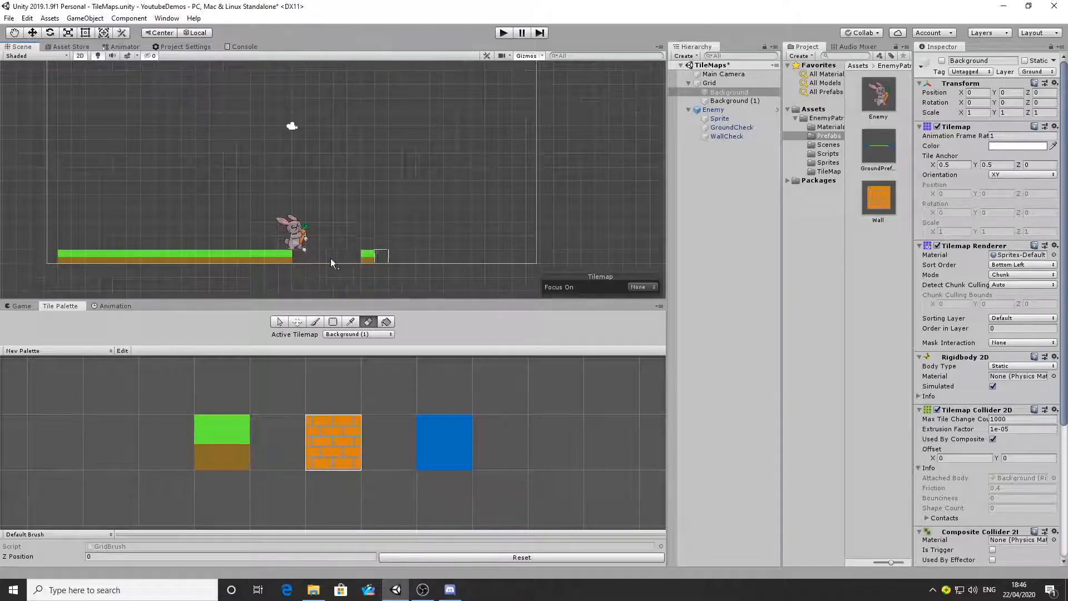
pyautogui.moveTo(253, 259); pyautogui.dragTo(126, 257)
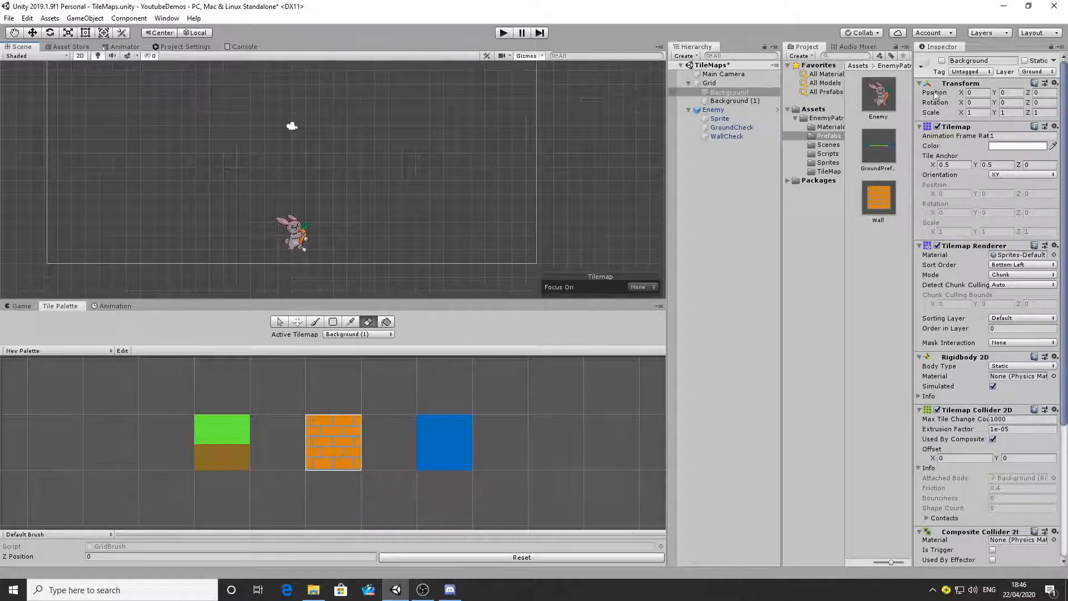
pyautogui.click(942, 60)
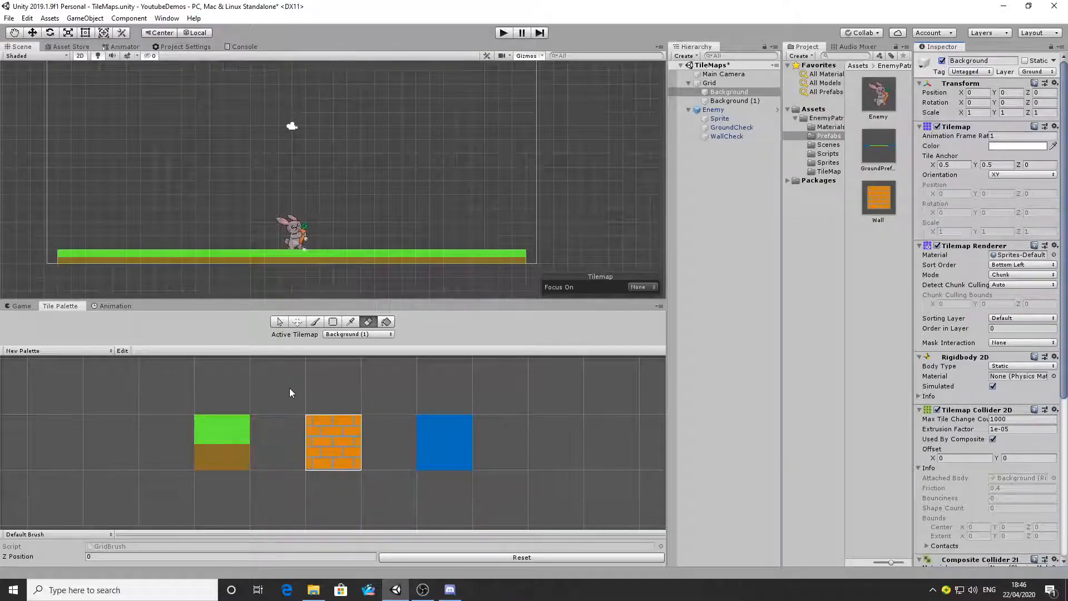
# - Run the scene and paint an arch of wall tiles over the ground on the duplicated tilemap to test the enemy's wall detection
pyautogui.click(503, 34)
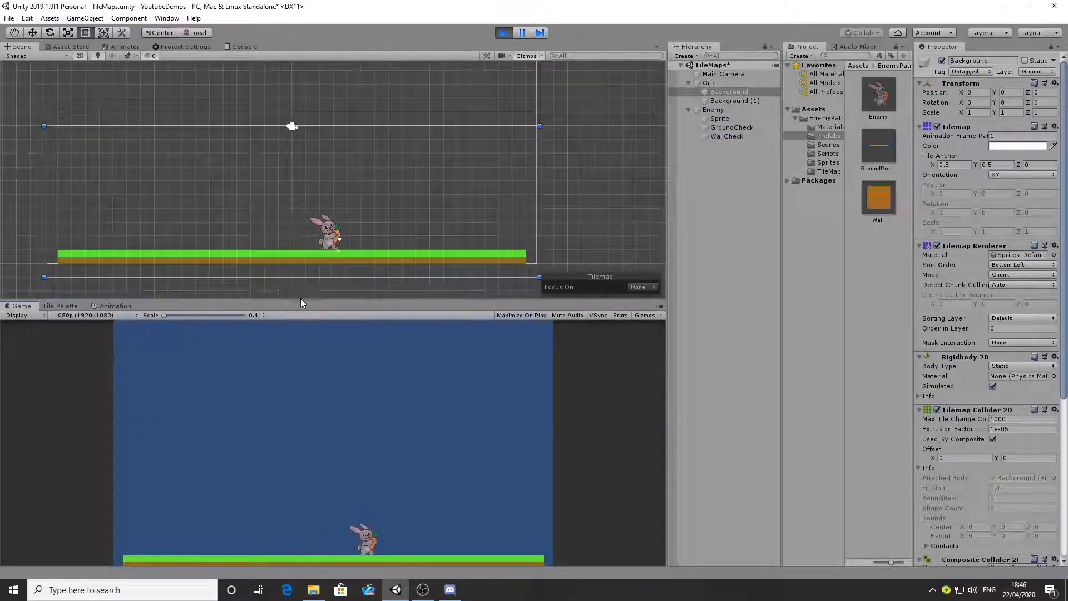
pyautogui.click(55, 305)
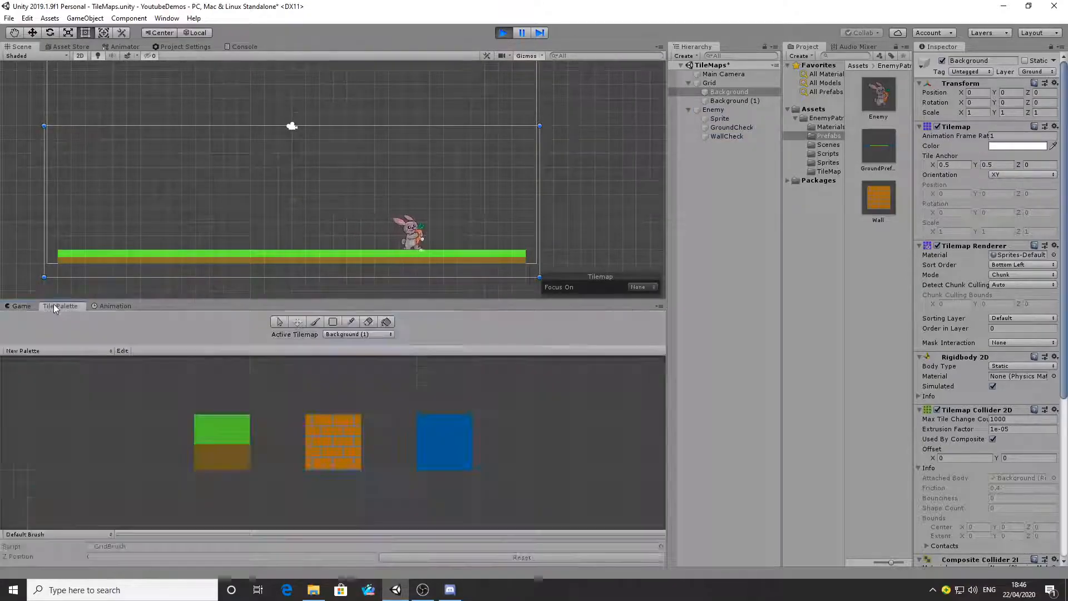
pyautogui.click(319, 432)
pyautogui.click(226, 244)
pyautogui.click(224, 228)
pyautogui.click(232, 216)
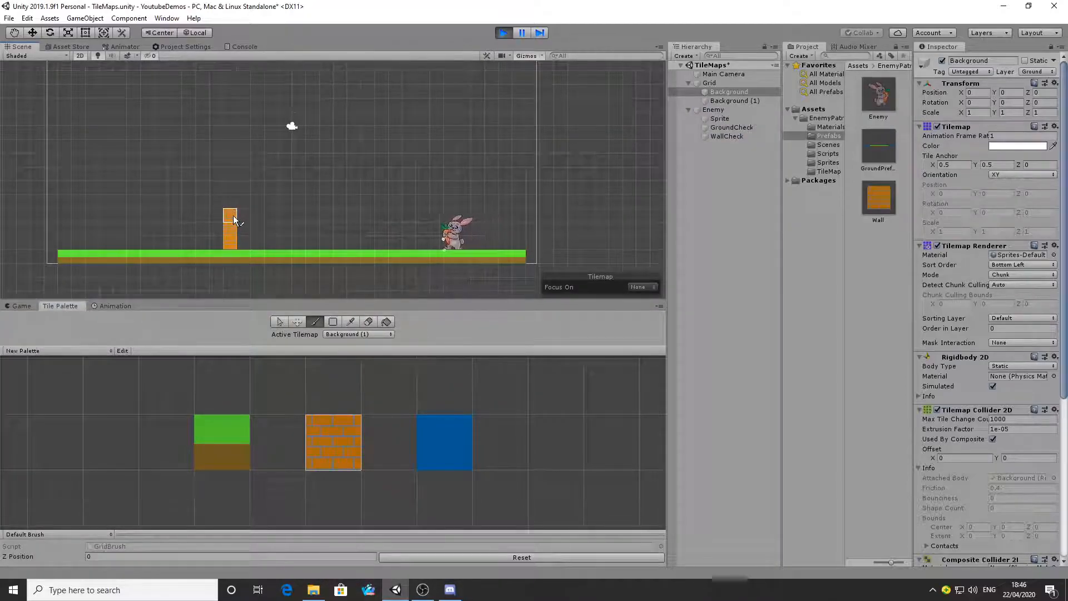
pyautogui.moveTo(235, 195)
pyautogui.mouseDown()
pyautogui.moveTo(297, 202)
pyautogui.moveTo(286, 193)
pyautogui.moveTo(308, 192)
pyautogui.moveTo(371, 217)
pyautogui.moveTo(346, 245)
pyautogui.moveTo(361, 237)
pyautogui.mouseUp()
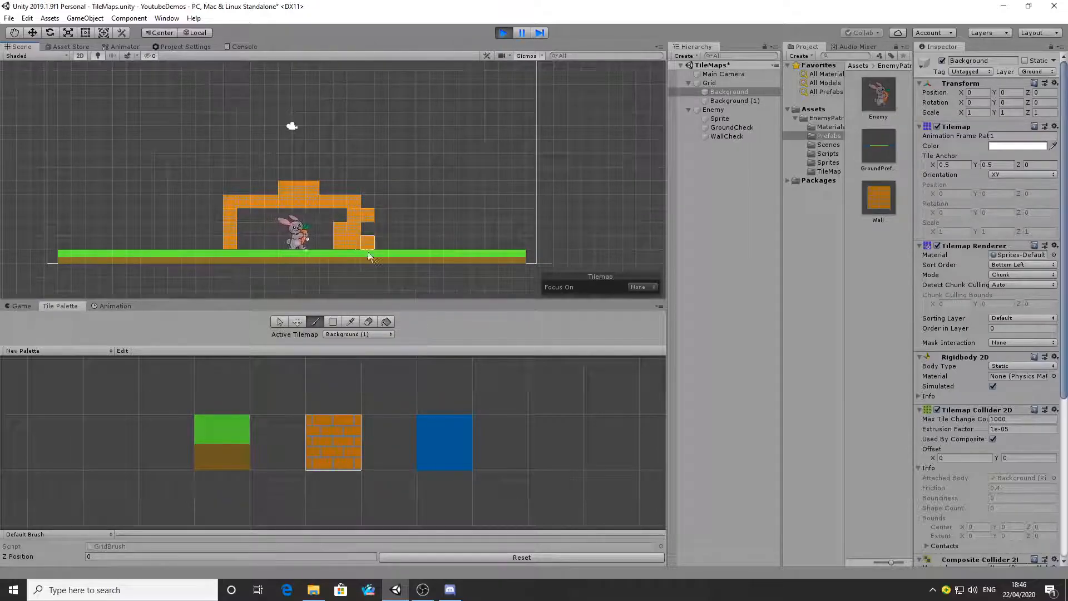